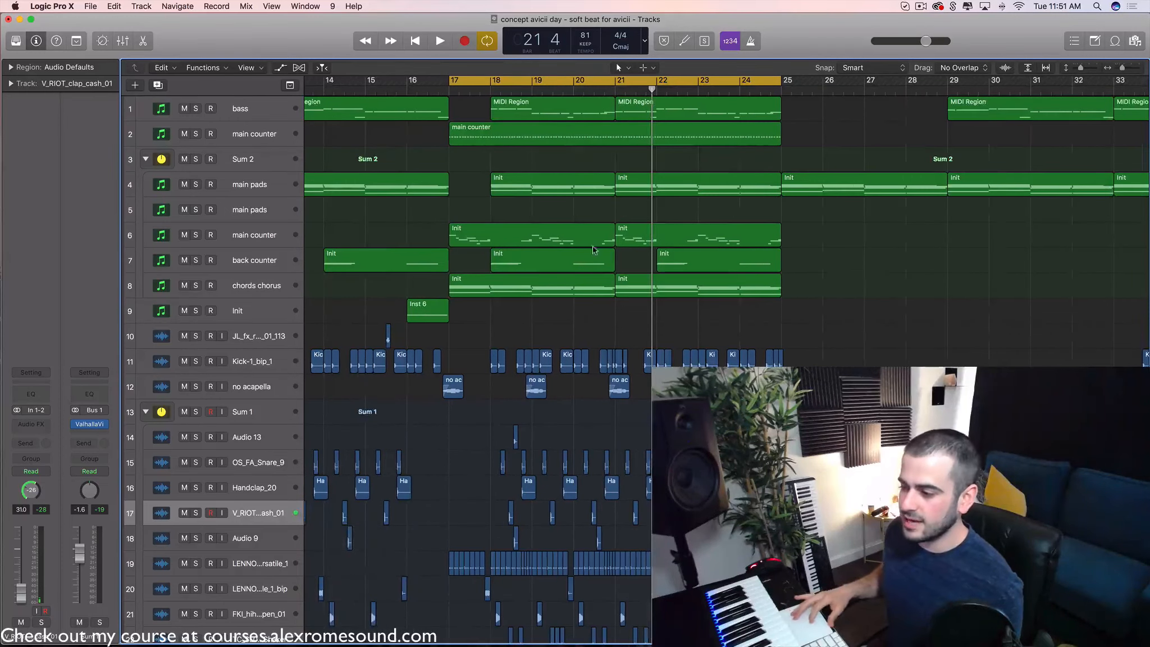
- Audition the looped section from bar 17 with all tracks, and solo the chords chorus track
{"action": "key", "text": "space"}
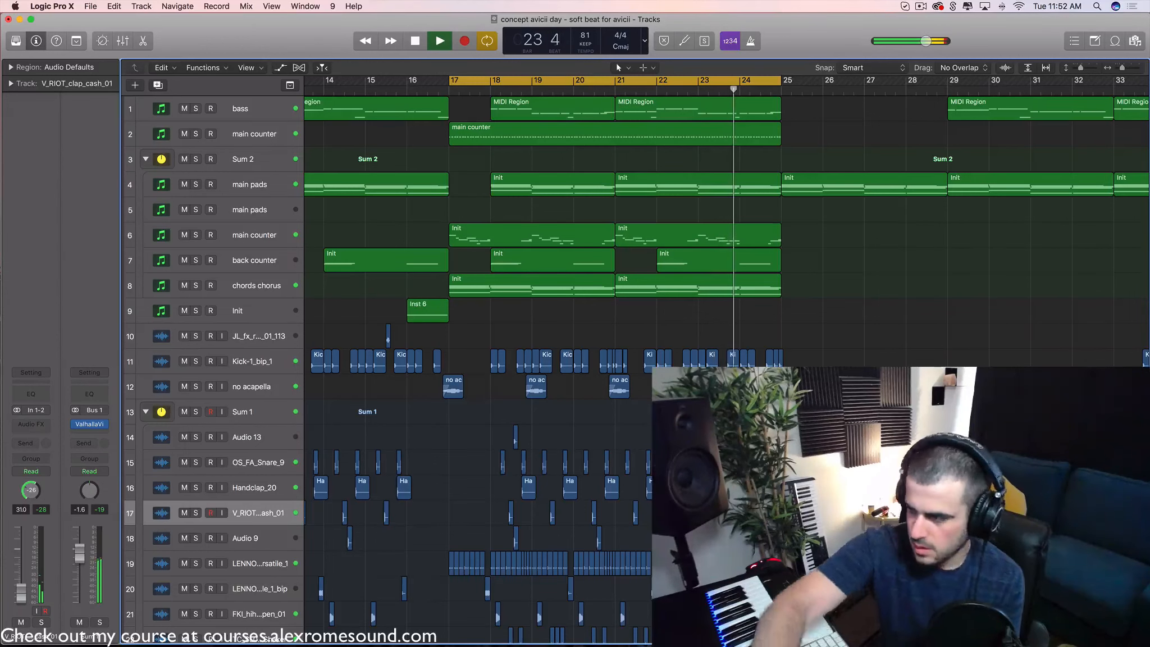
{"action": "key", "text": "space"}
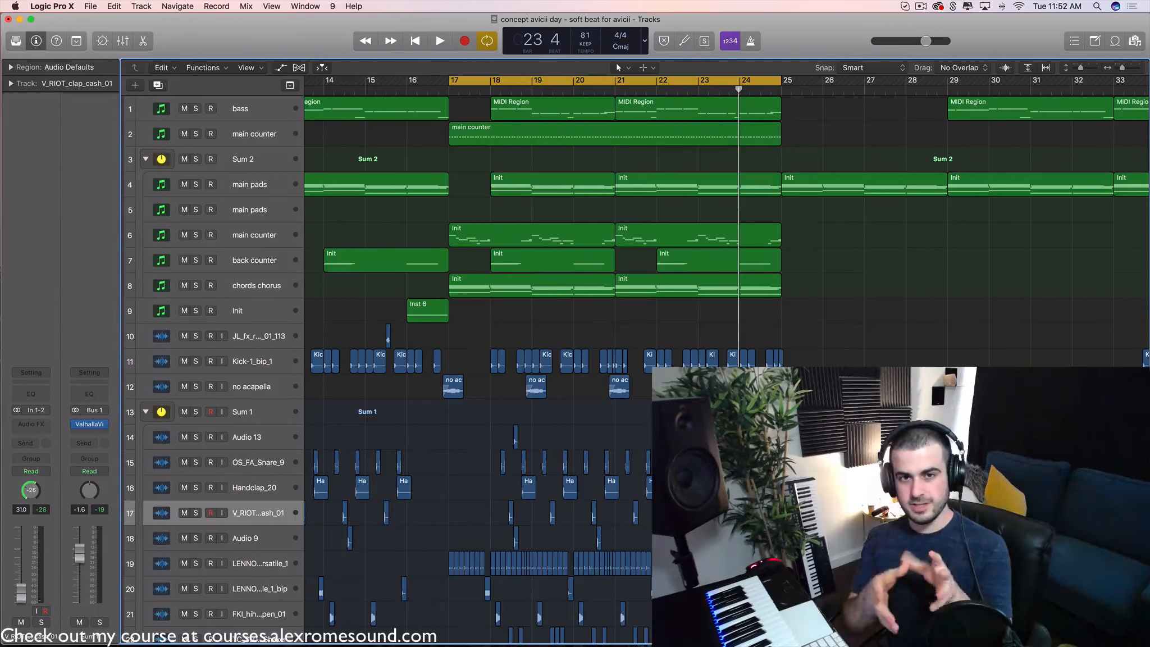
{"action": "left_click", "coordinate": [238, 288]}
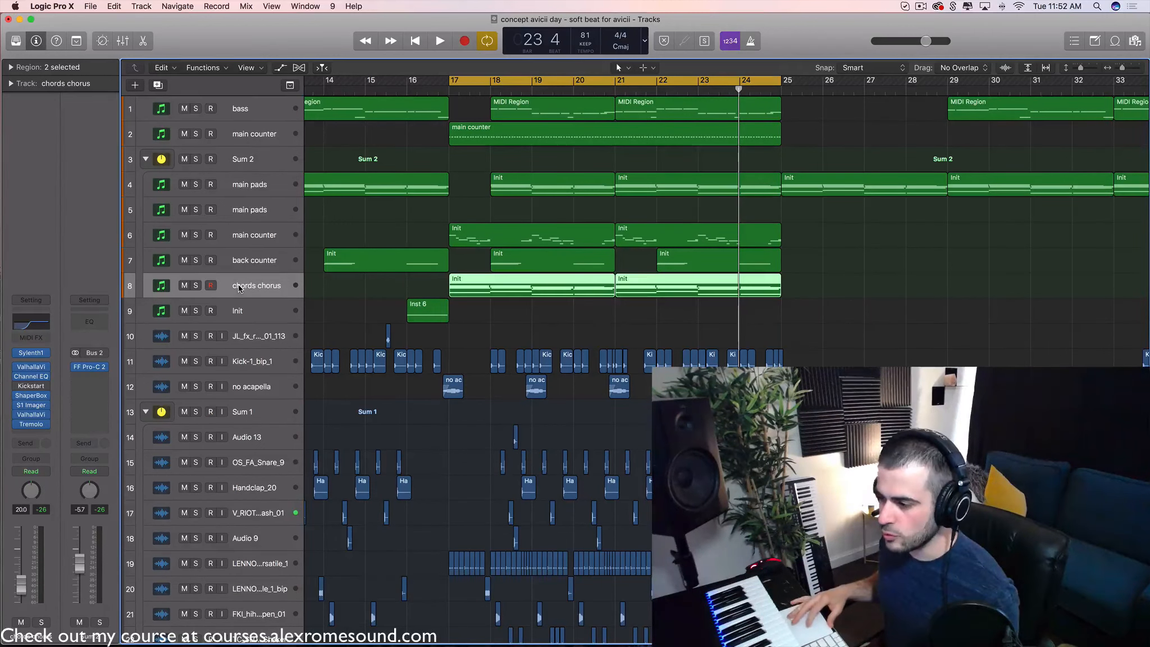
{"action": "left_click", "coordinate": [196, 286]}
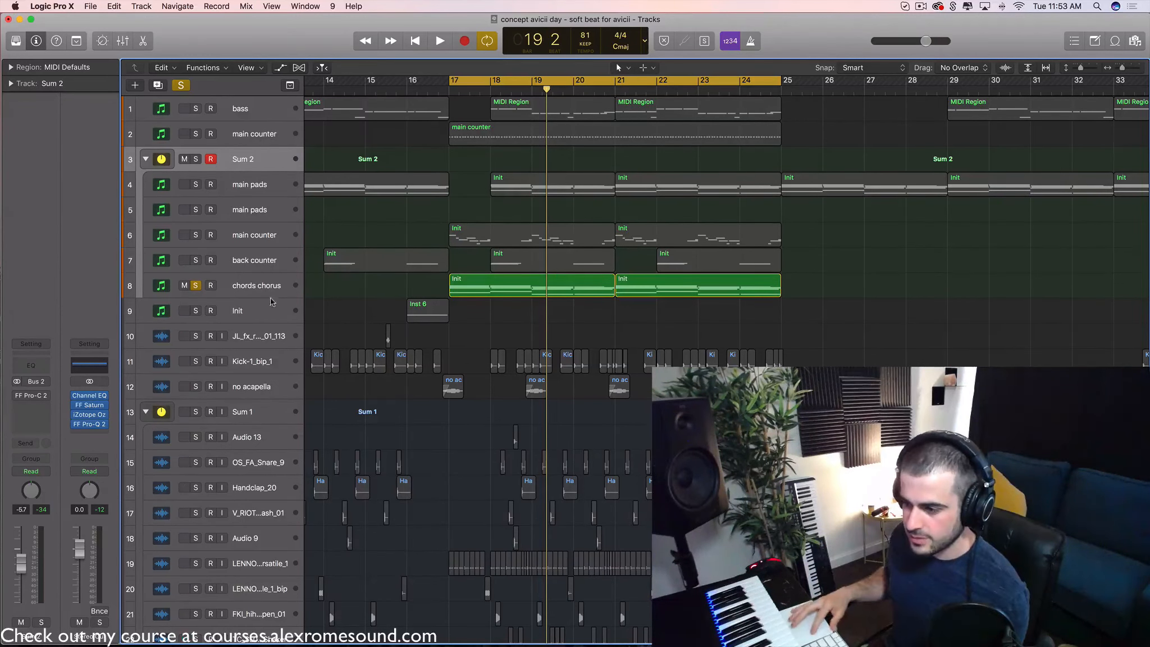
- Duplicate the chords chorus track, with its two Init regions moved onto the copy and the copy's effect plug-ins bypassed
{"action": "left_click", "coordinate": [256, 293]}
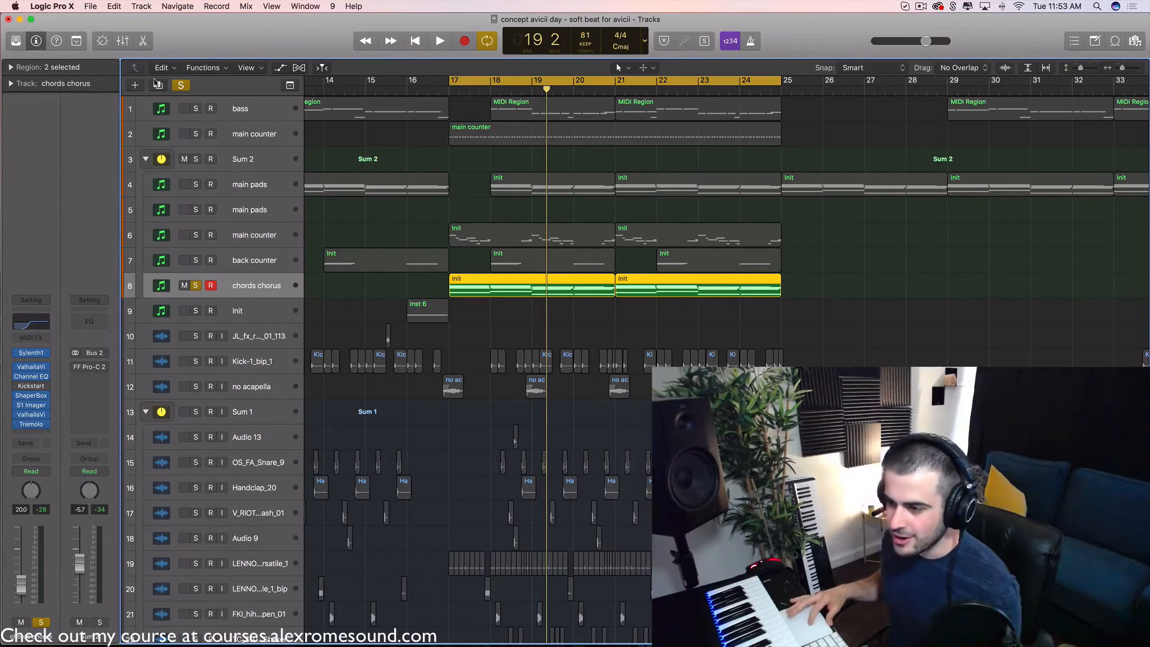
{"action": "left_click", "coordinate": [158, 85]}
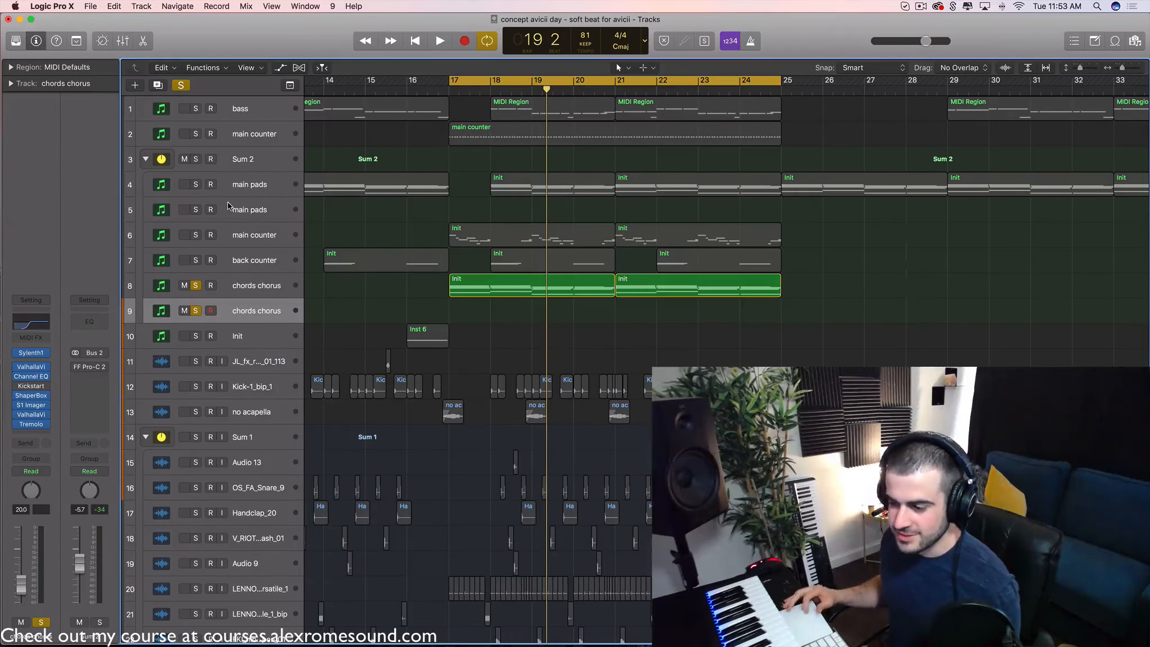
{"action": "key", "text": "super+shift+t"}
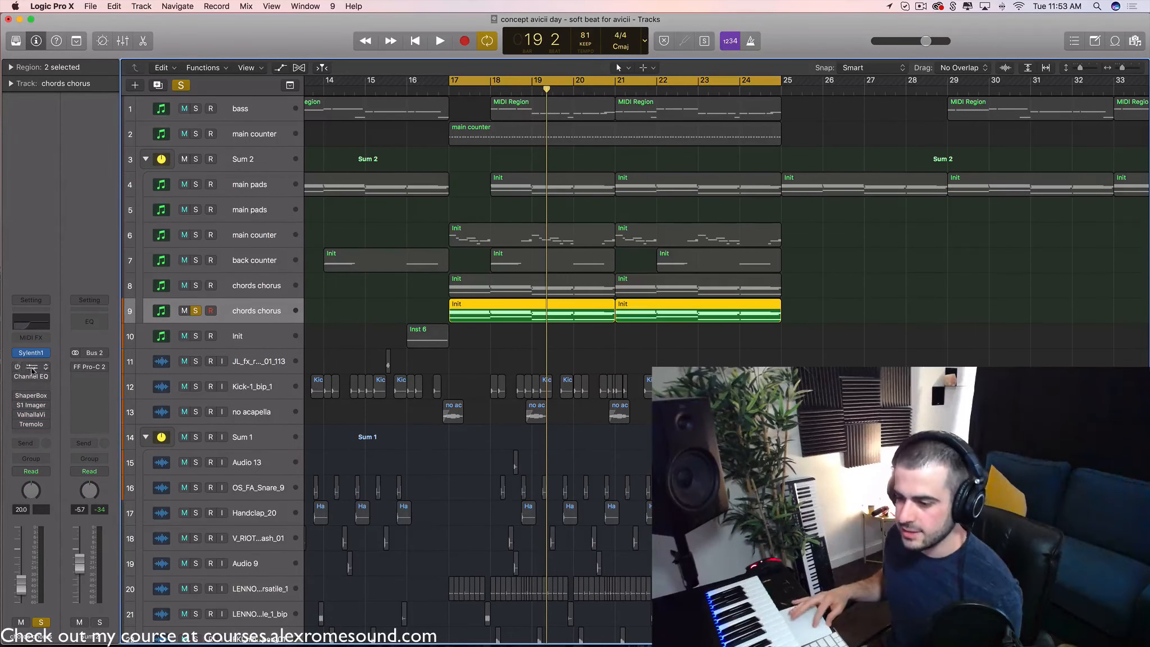
- Open Sylenth1 on the duplicated chords chorus track and clear its preset to a blank Init patch
{"action": "left_click", "coordinate": [30, 354]}
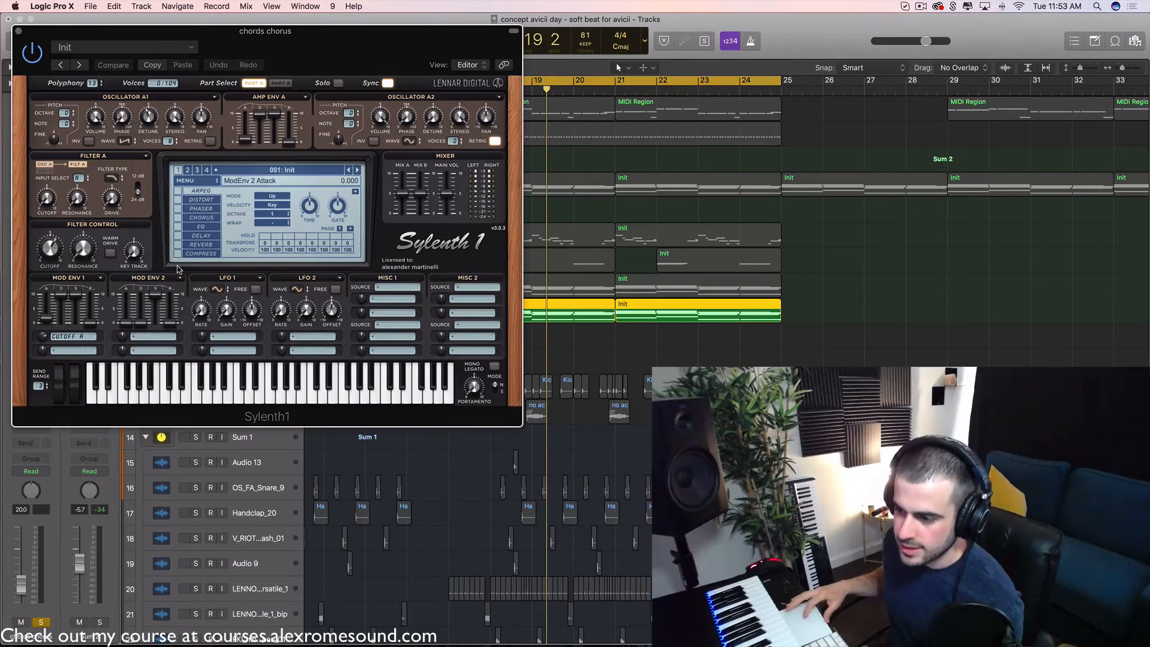
{"action": "left_click", "coordinate": [203, 183]}
{"action": "mouse_move", "coordinate": [252, 192]}
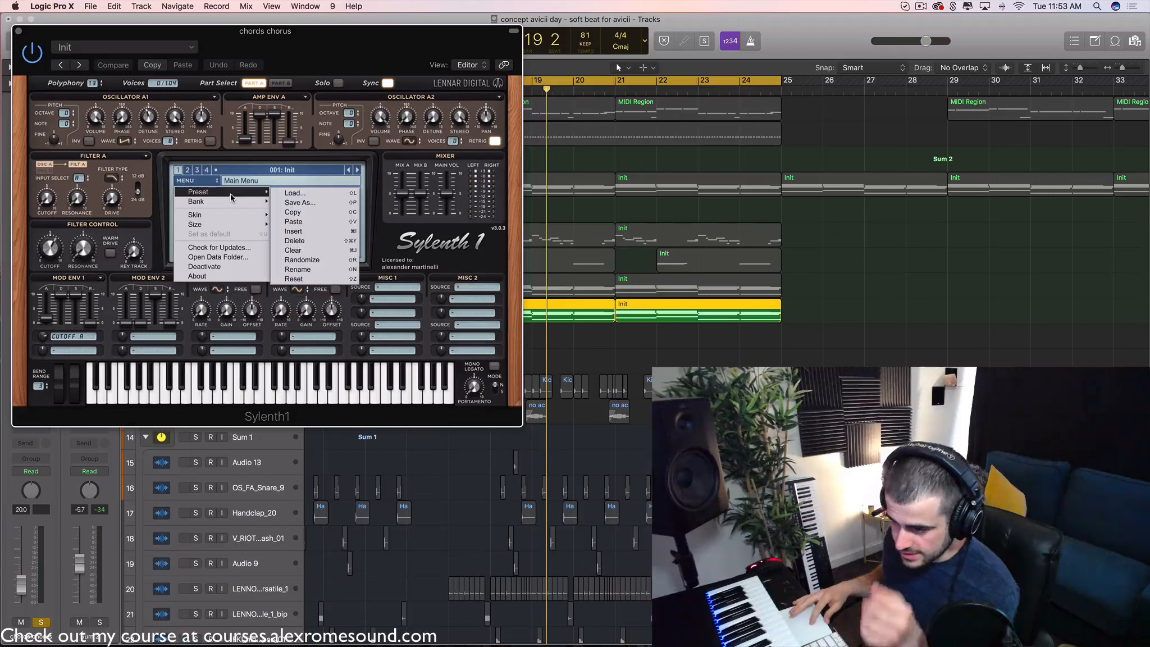
{"action": "left_click", "coordinate": [297, 240]}
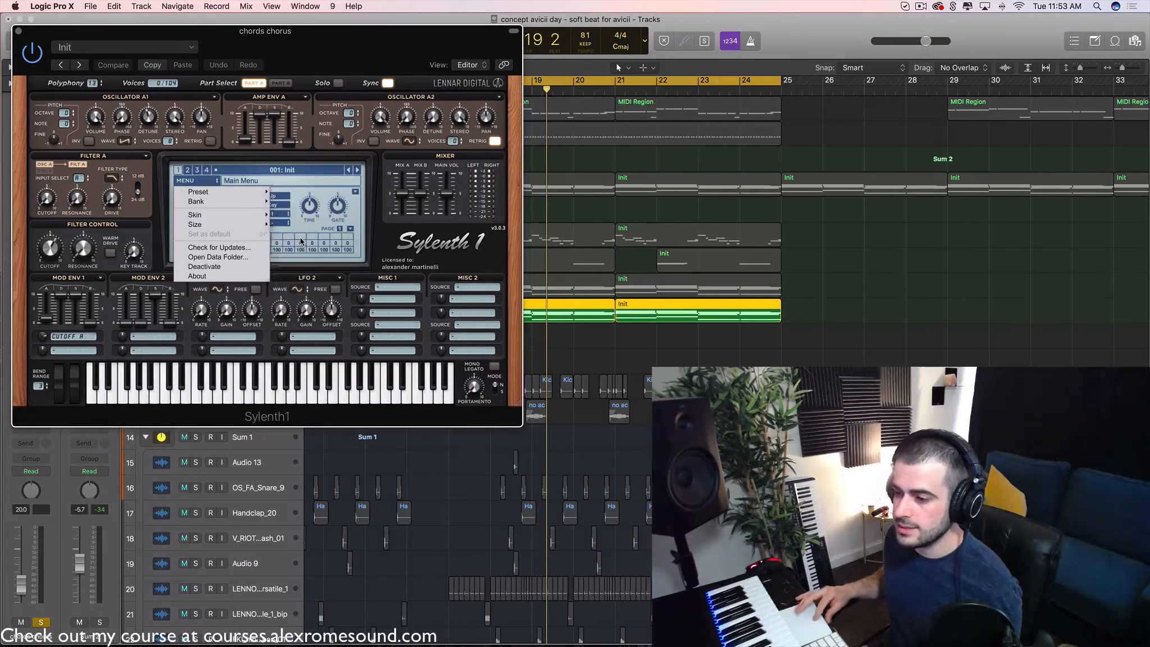
{"action": "left_click", "coordinate": [207, 183]}
{"action": "mouse_move", "coordinate": [236, 191]}
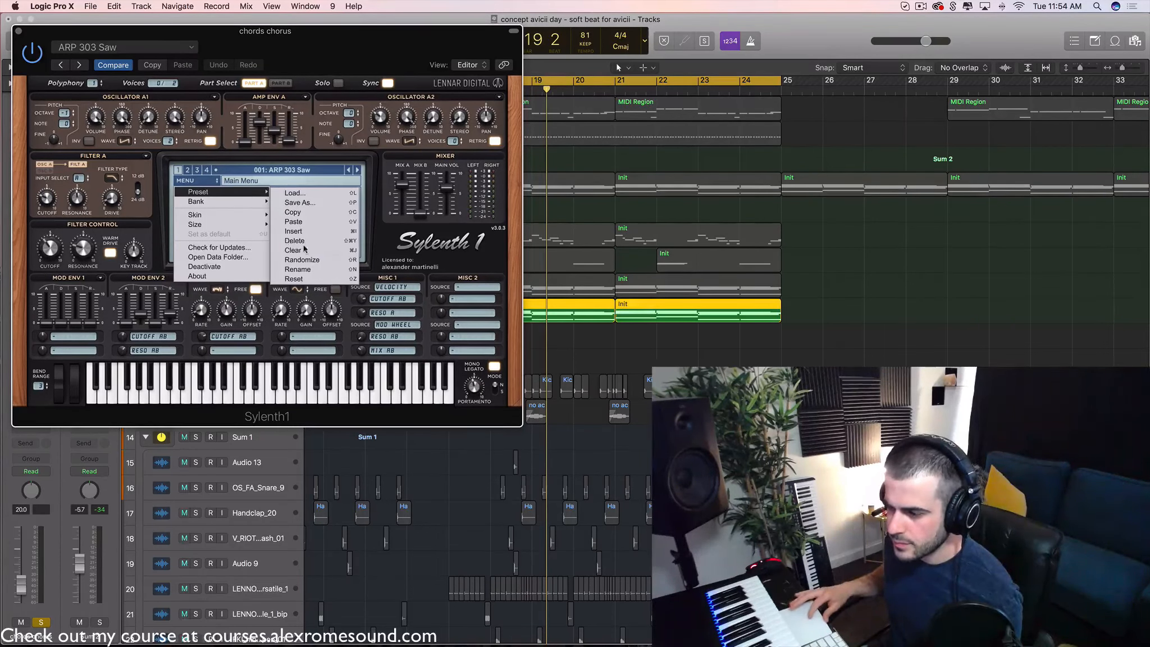
{"action": "left_click", "coordinate": [304, 249]}
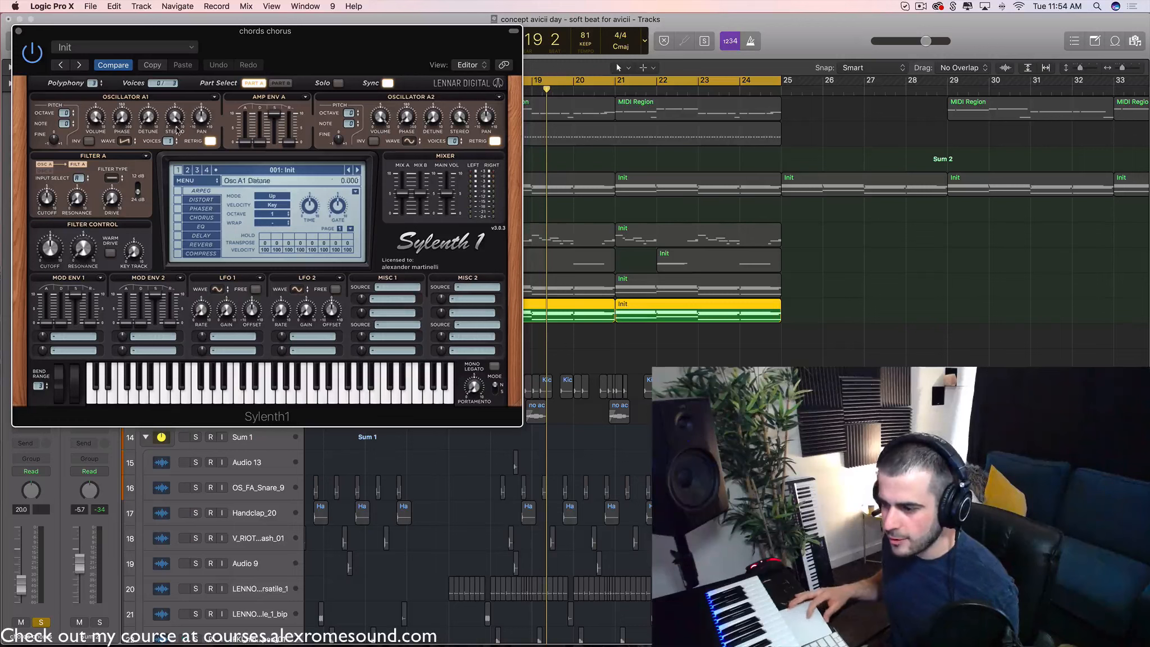
- Set Sylenth1's polyphony to 10 during playback and reposition the synth window
{"action": "key", "text": "space"}
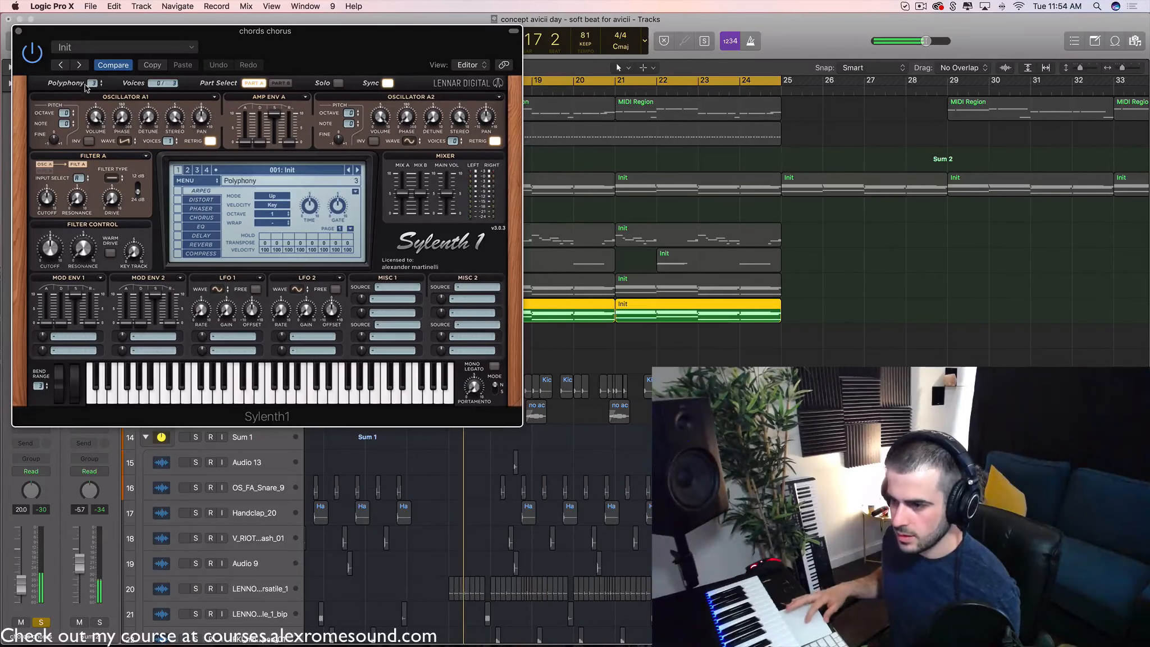
{"action": "left_click_drag", "start_coordinate": [93, 84], "coordinate": [102, 12]}
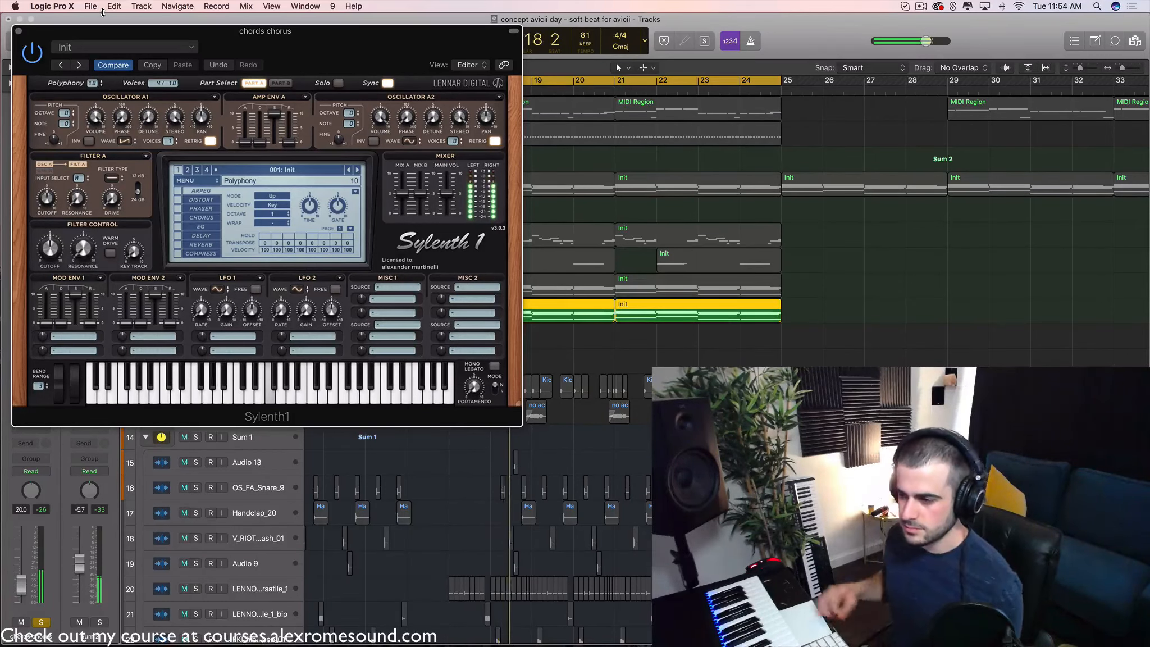
{"action": "left_click_drag", "start_coordinate": [318, 60], "coordinate": [755, 87]}
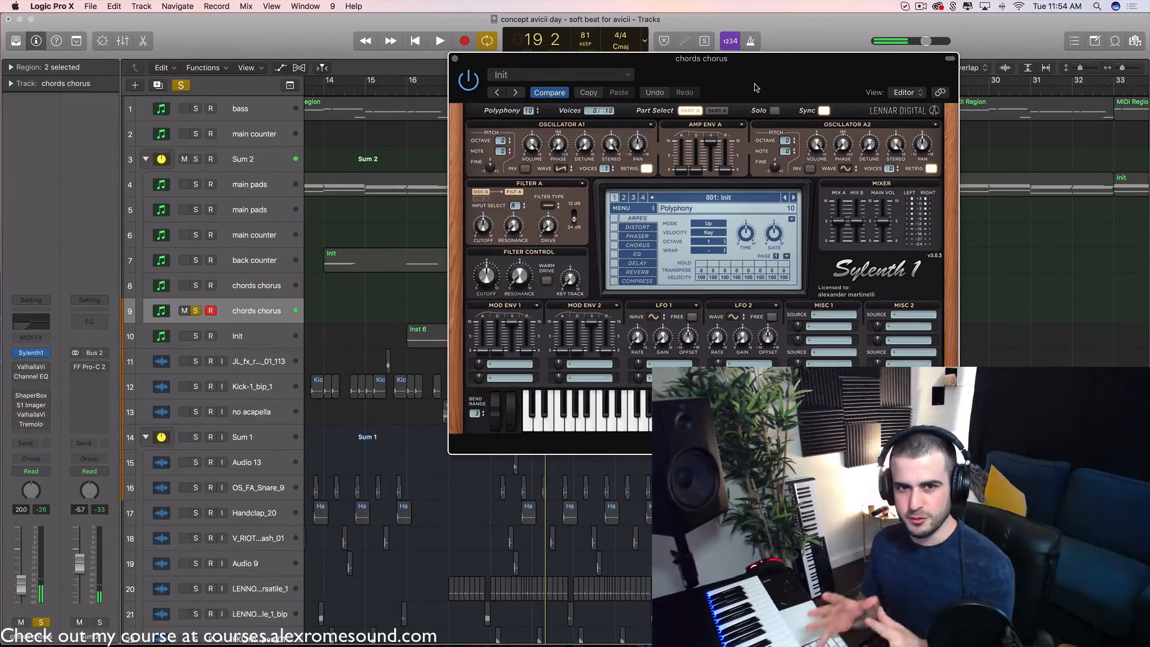
{"action": "left_click_drag", "start_coordinate": [788, 74], "coordinate": [718, 79]}
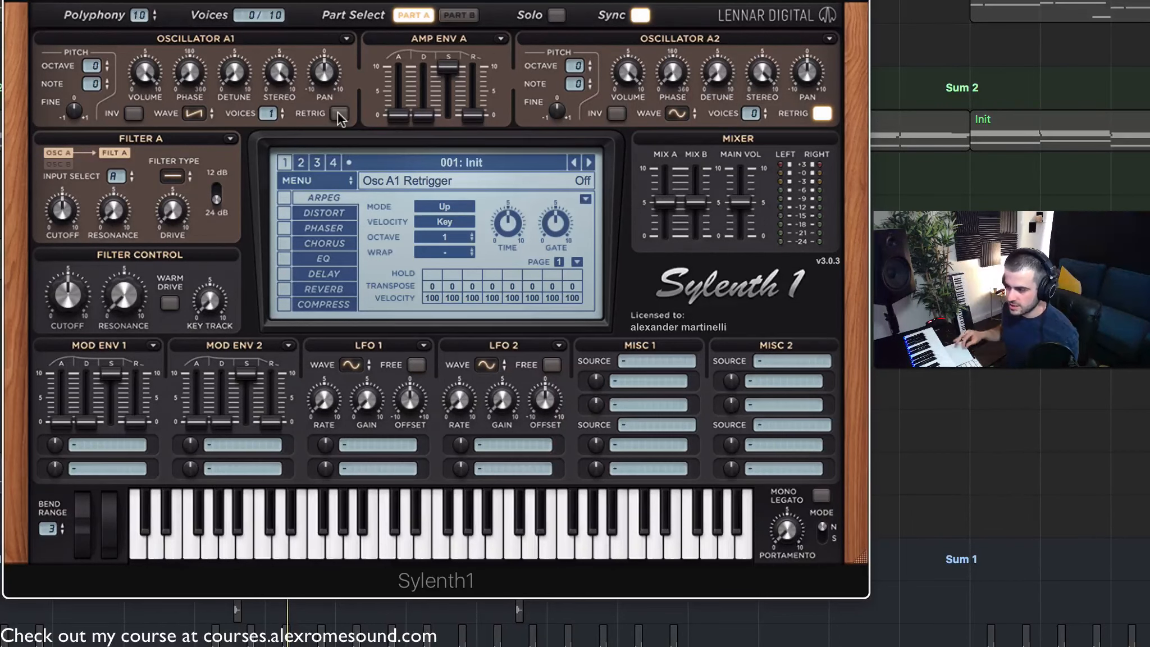
- Set Oscillator A1 to 8 voices with retrigger off and a detune of about 4.7
{"action": "mouse_move", "coordinate": [264, 112]}
{"action": "left_mouse_down"}
{"action": "mouse_move", "coordinate": [264, 78]}
{"action": "mouse_move", "coordinate": [286, 235]}
{"action": "mouse_move", "coordinate": [277, 103]}
{"action": "left_mouse_up"}
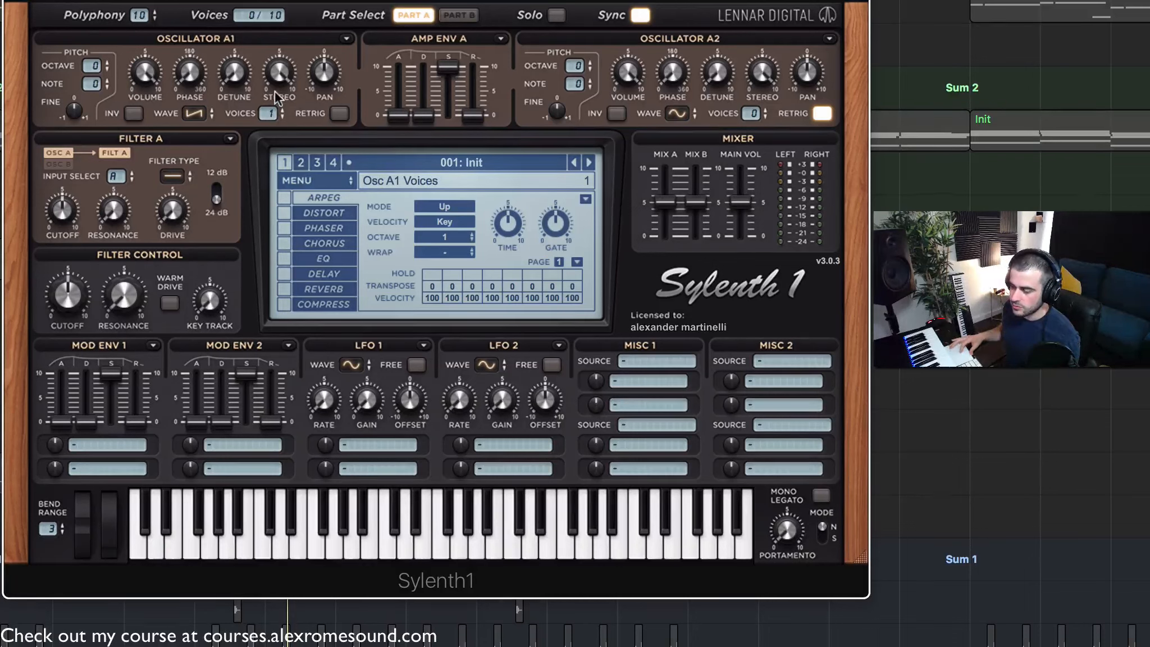
{"action": "left_click", "coordinate": [340, 116]}
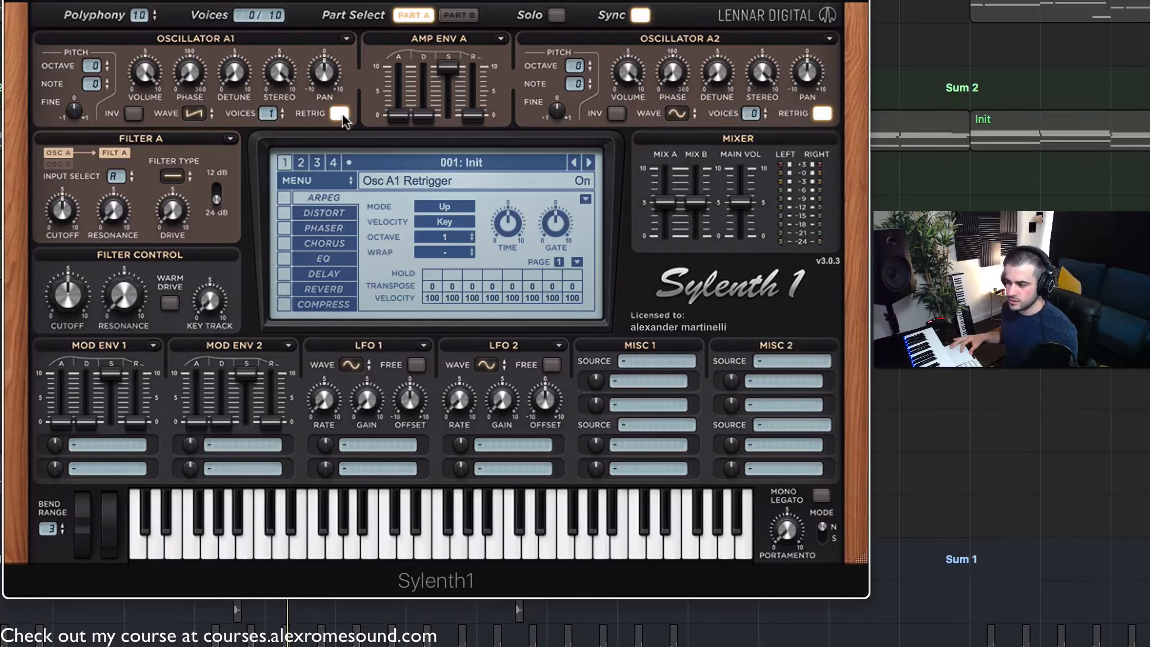
{"action": "left_click", "coordinate": [340, 115]}
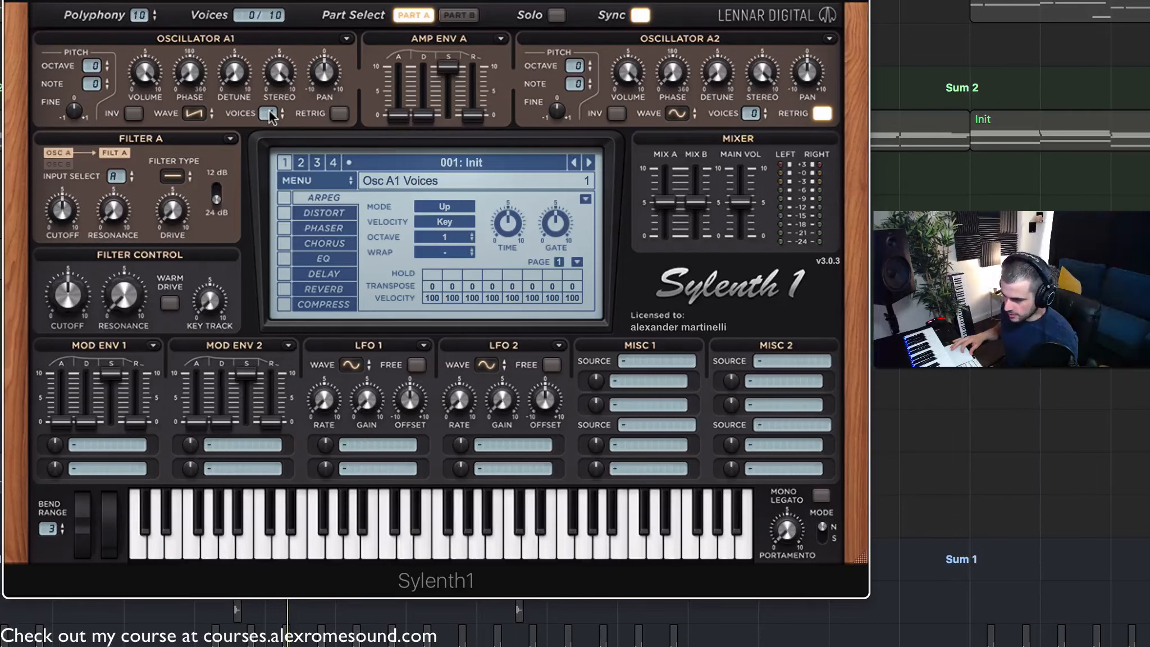
{"action": "left_click_drag", "start_coordinate": [271, 118], "coordinate": [271, 15]}
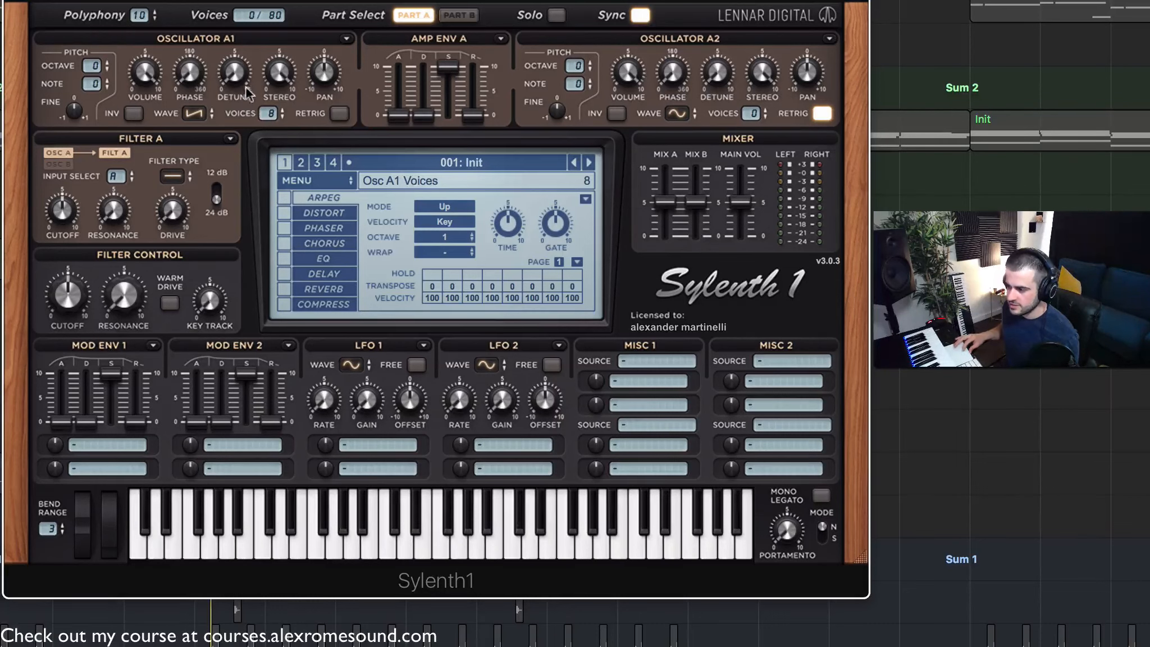
{"action": "left_click_drag", "start_coordinate": [236, 48], "coordinate": [239, 17]}
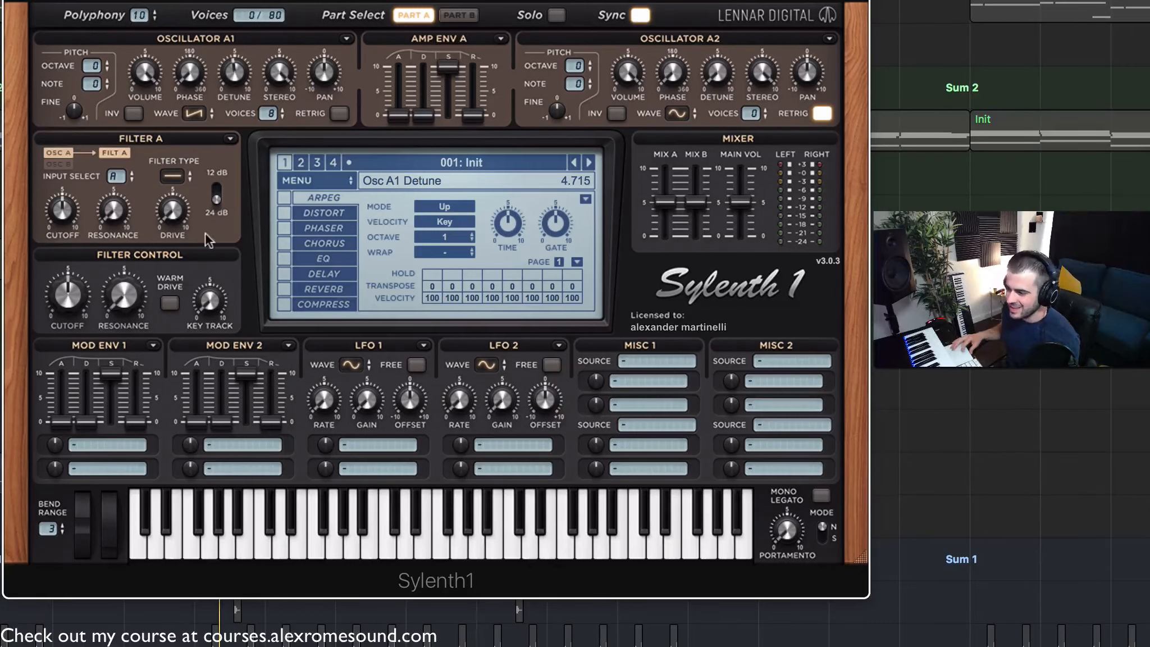
- Set Filter A's type to Lowpass, lower its cutoff, and close the synth window
{"action": "left_click", "coordinate": [170, 179]}
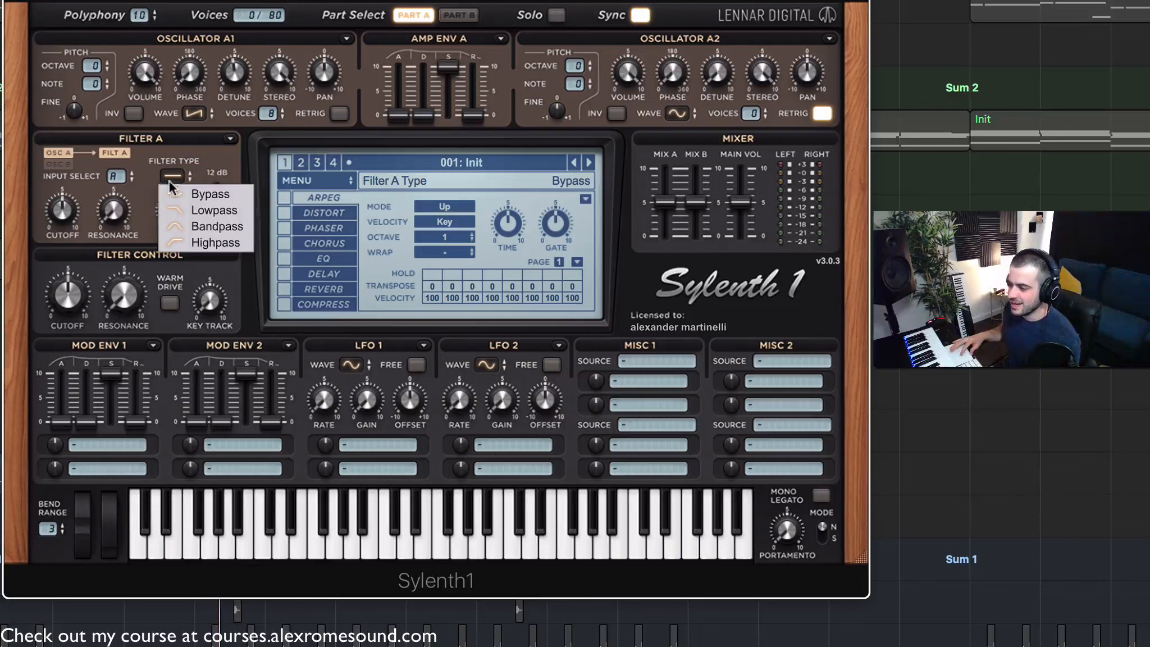
{"action": "left_click", "coordinate": [179, 214]}
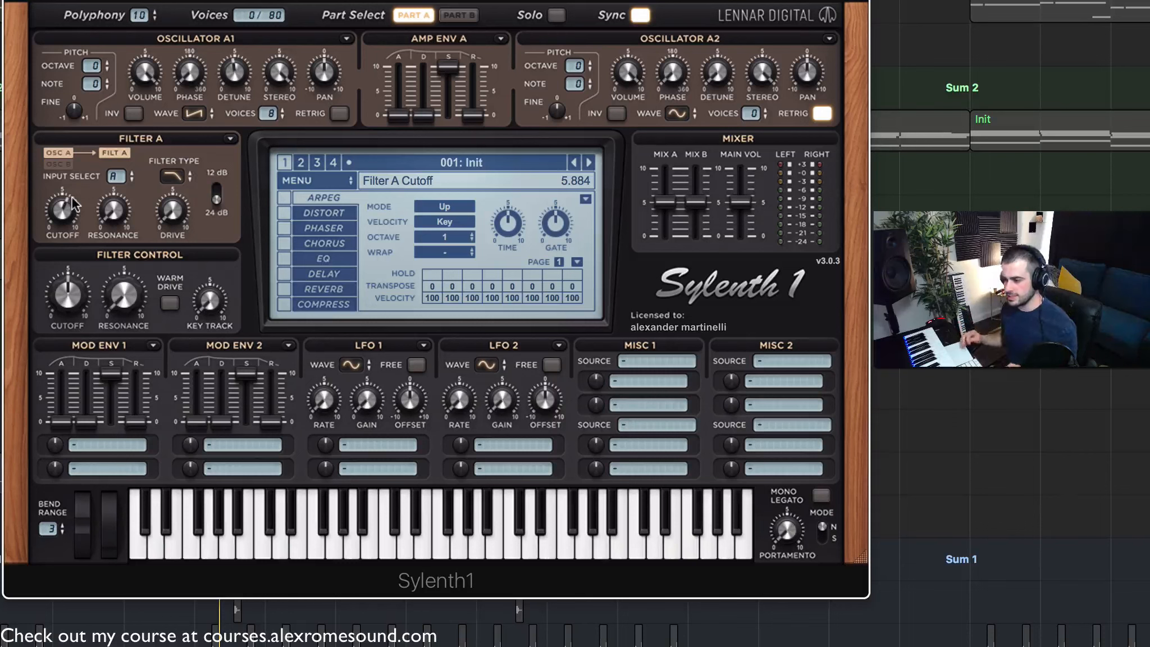
{"action": "mouse_move", "coordinate": [66, 206]}
{"action": "left_mouse_down"}
{"action": "mouse_move", "coordinate": [65, 197]}
{"action": "mouse_move", "coordinate": [61, 223]}
{"action": "mouse_move", "coordinate": [59, 190]}
{"action": "mouse_move", "coordinate": [60, 210]}
{"action": "left_mouse_up"}
{"action": "key", "text": "space"}
{"action": "mouse_move", "coordinate": [62, 408]}
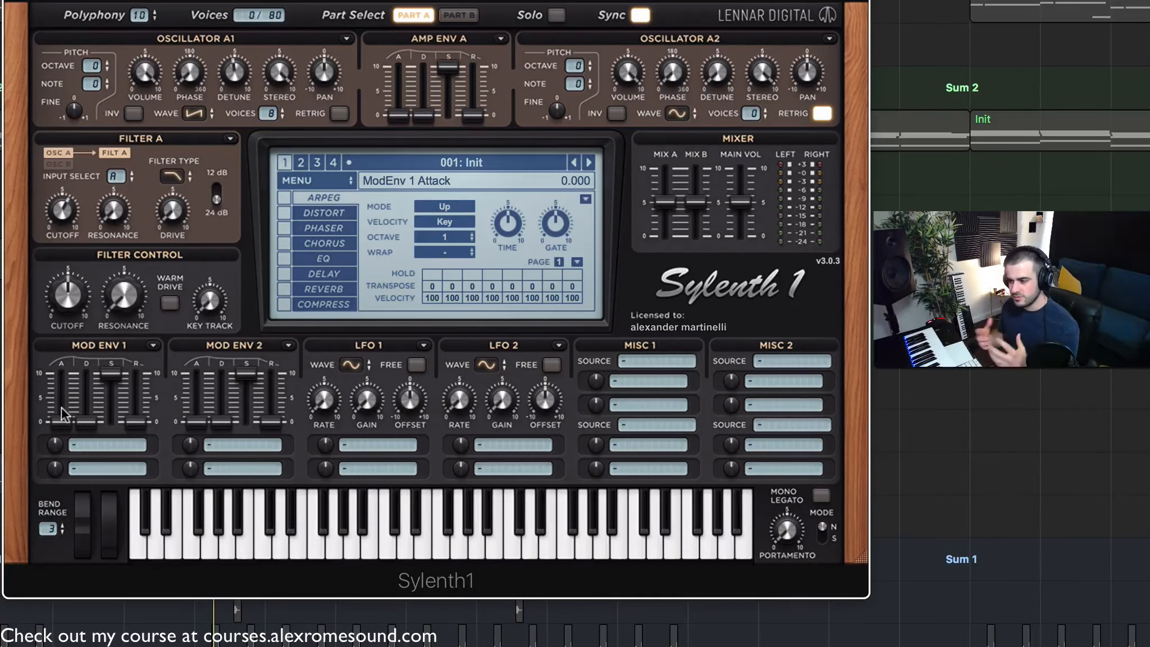
{"action": "mouse_move", "coordinate": [235, 72]}
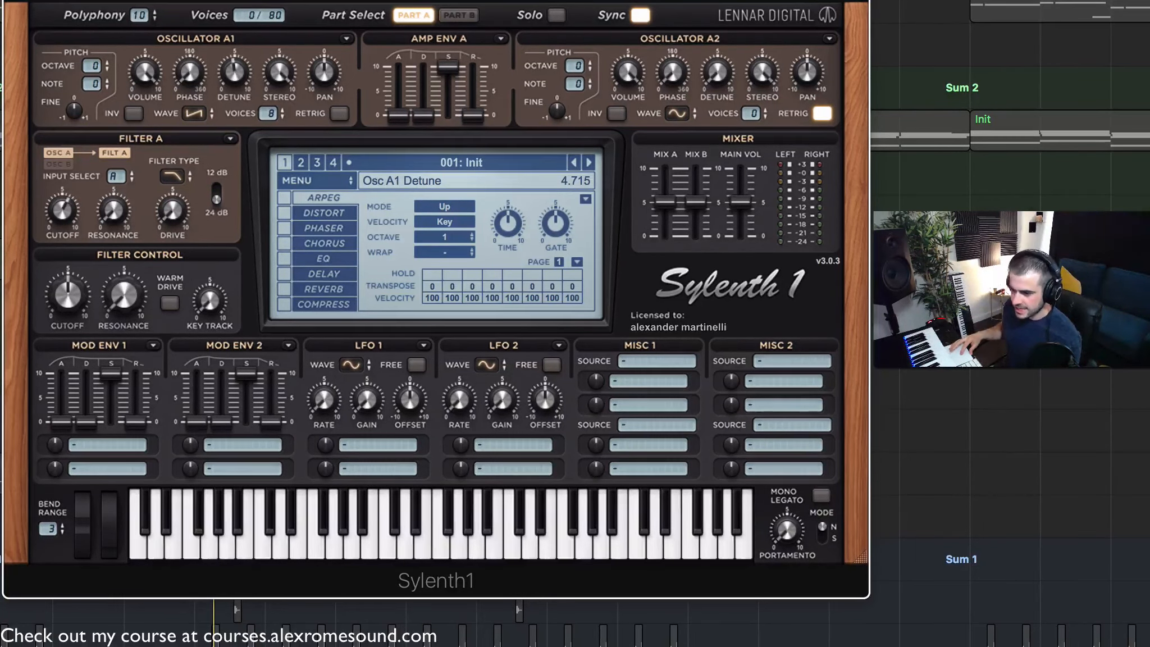
{"action": "key", "text": "super+w"}
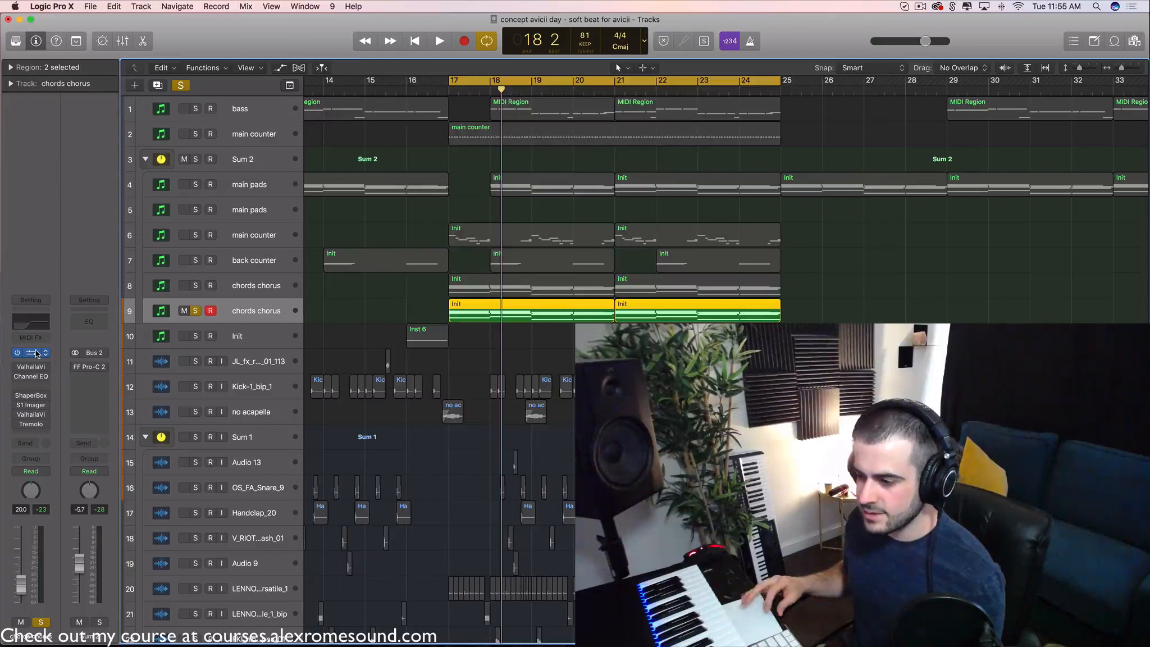
- Review the Sylenth1 patch and re-enable the first Valhalla reverb on the duplicated chords chorus track
{"action": "left_click", "coordinate": [35, 352]}
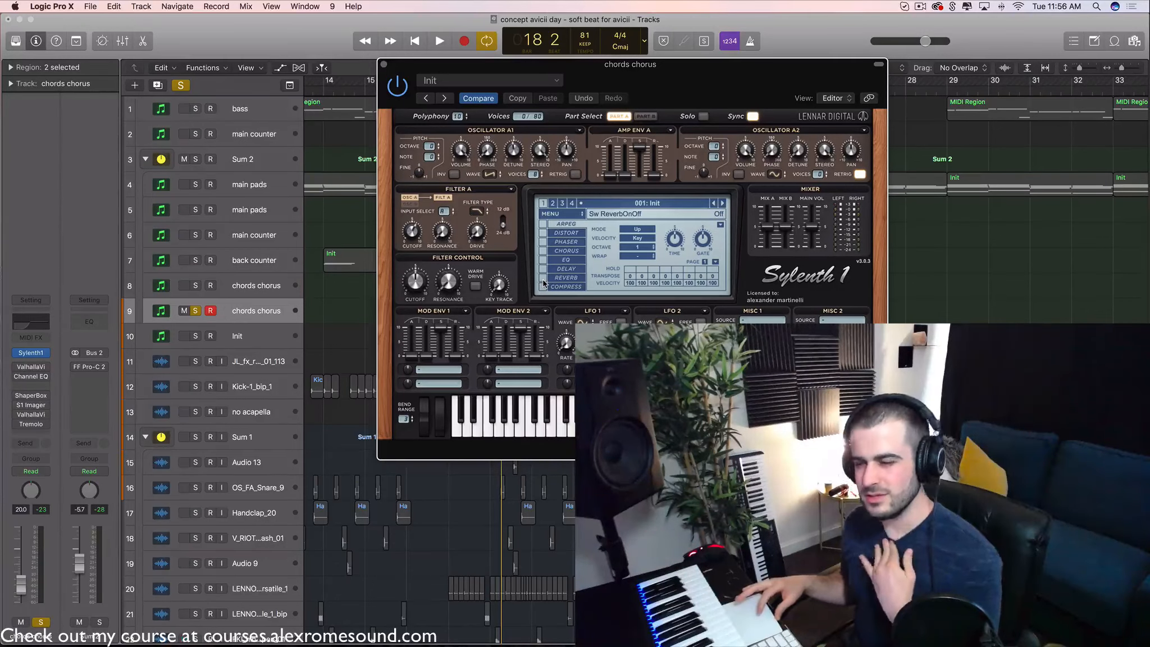
{"action": "left_click", "coordinate": [384, 64]}
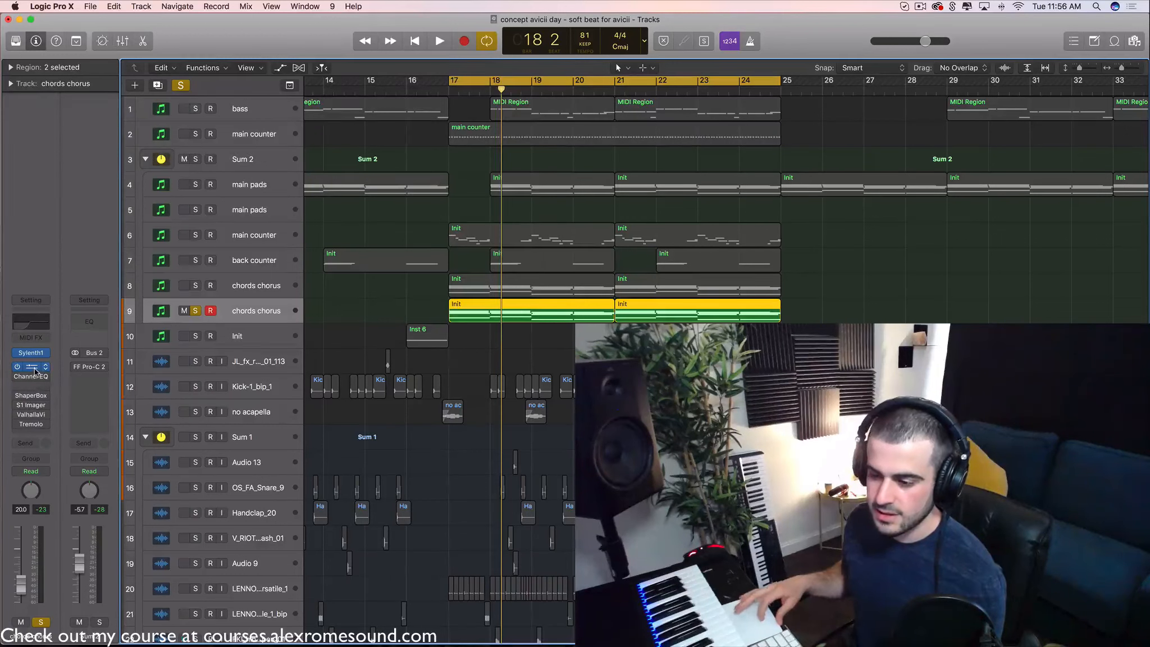
{"action": "left_click", "coordinate": [31, 366]}
{"action": "left_click", "coordinate": [19, 32]}
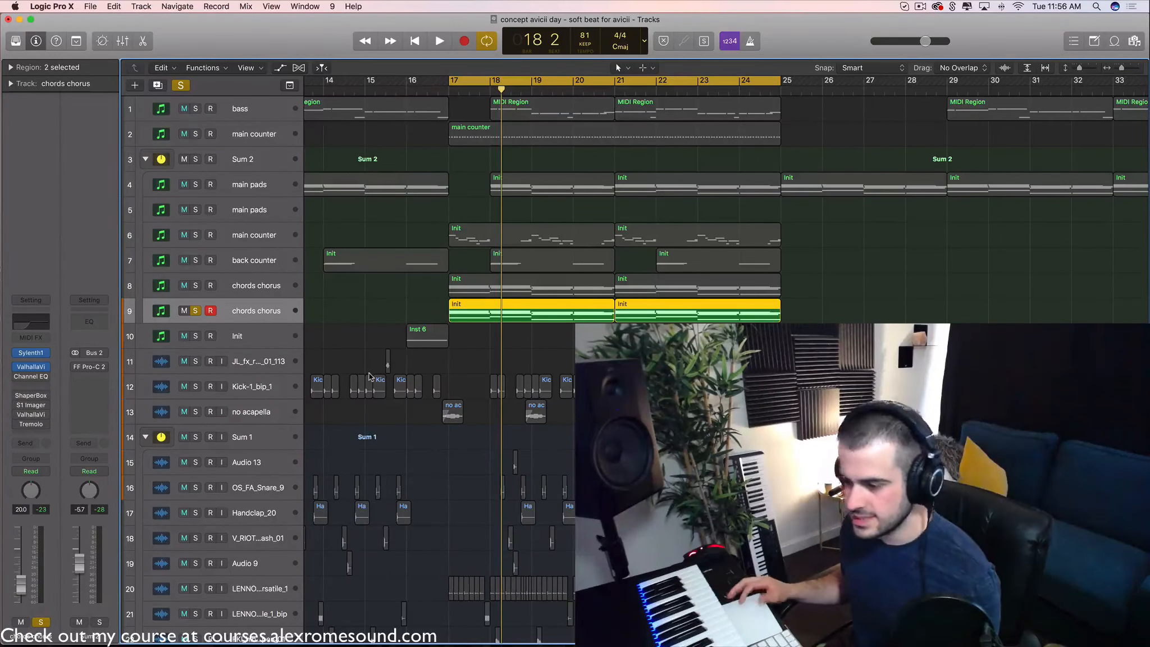
- Re-enable the Channel EQ on the duplicated chords chorus track, auditioning the chords before and after
{"action": "key", "text": "space"}
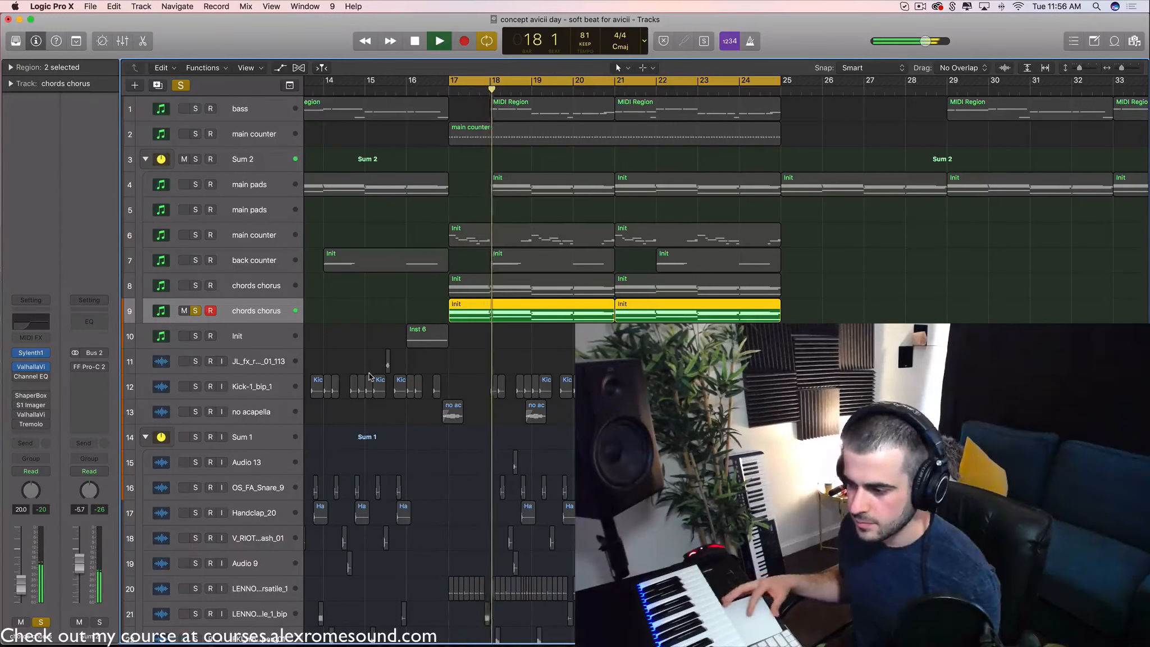
{"action": "key", "text": "space"}
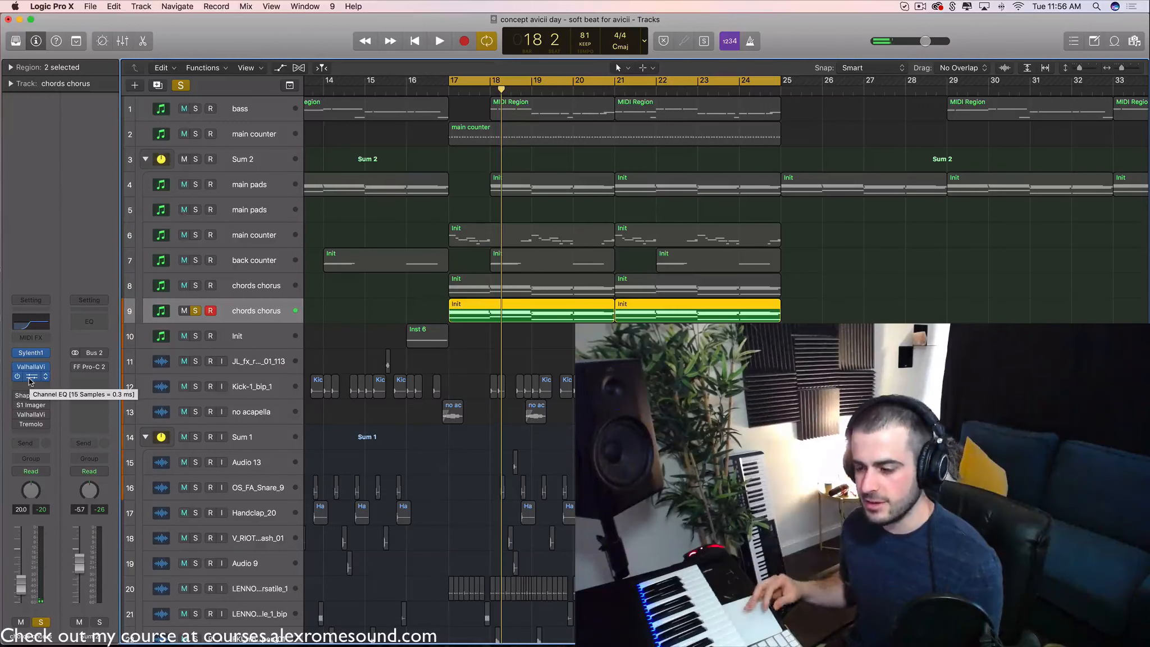
{"action": "key", "text": "space"}
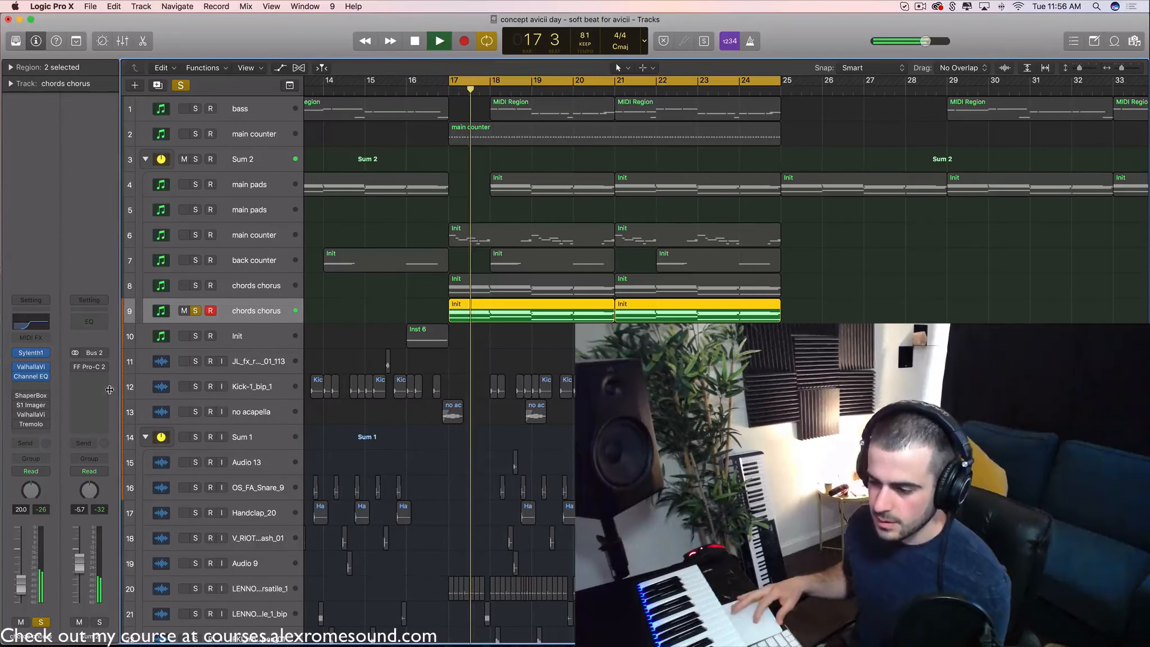
{"action": "key", "text": "space"}
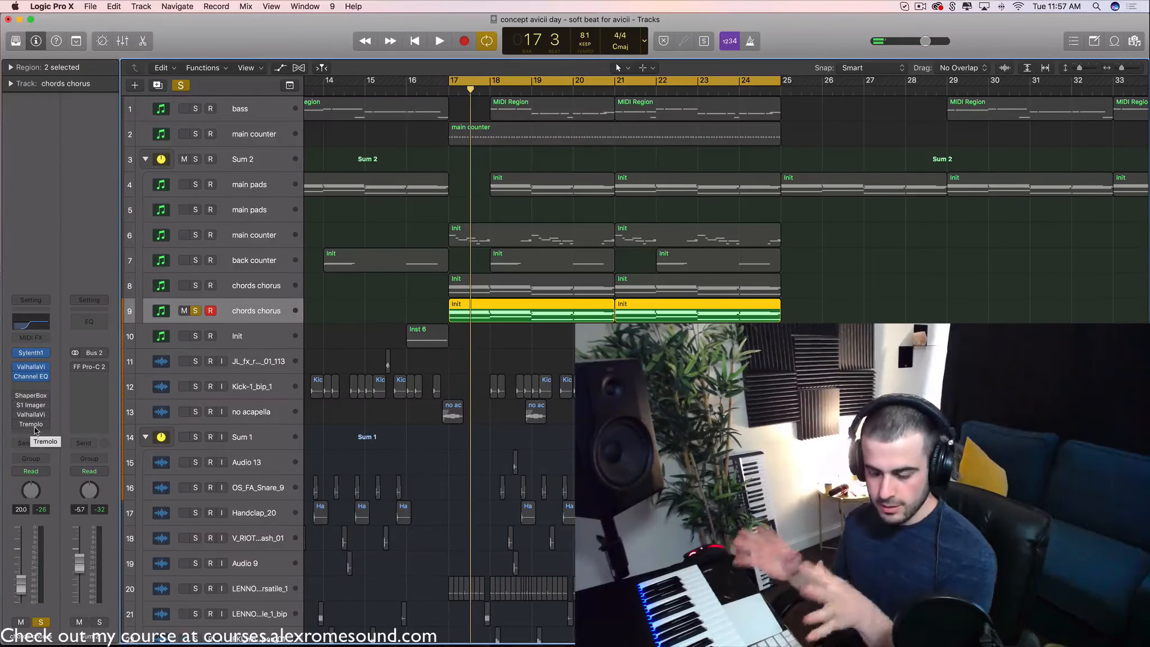
- Re-enable ShaperBox on the duplicated chords chorus track, audition the chords with its volume shaping, and close the plug-in windows
{"action": "left_click", "coordinate": [34, 398]}
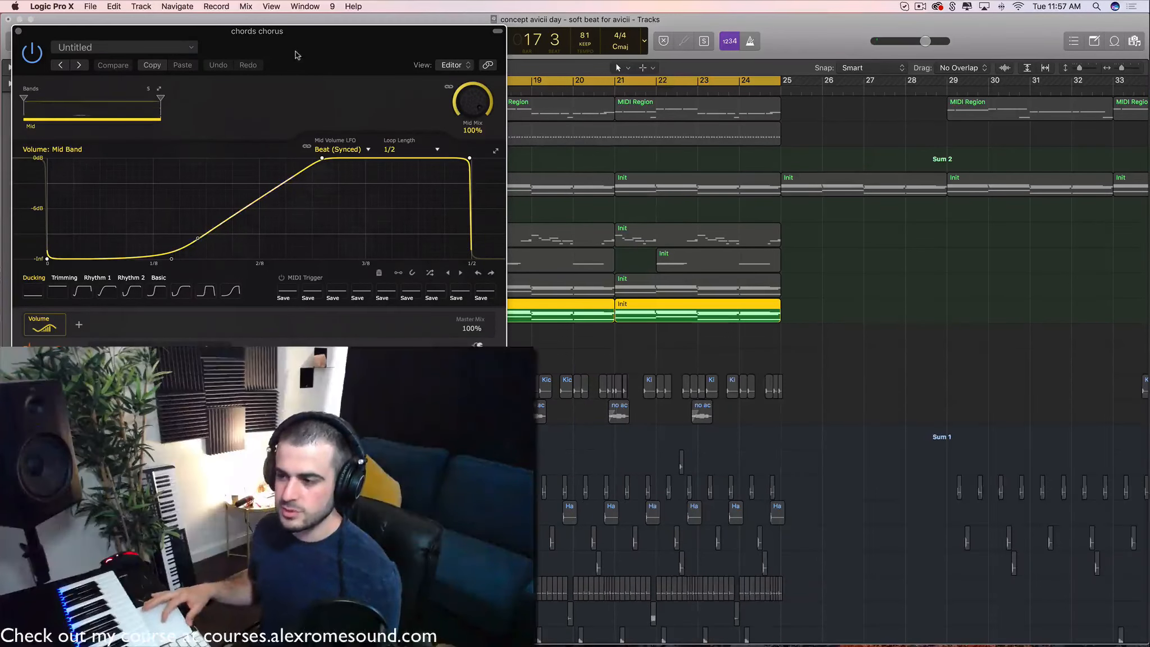
{"action": "left_click_drag", "start_coordinate": [296, 55], "coordinate": [824, 77]}
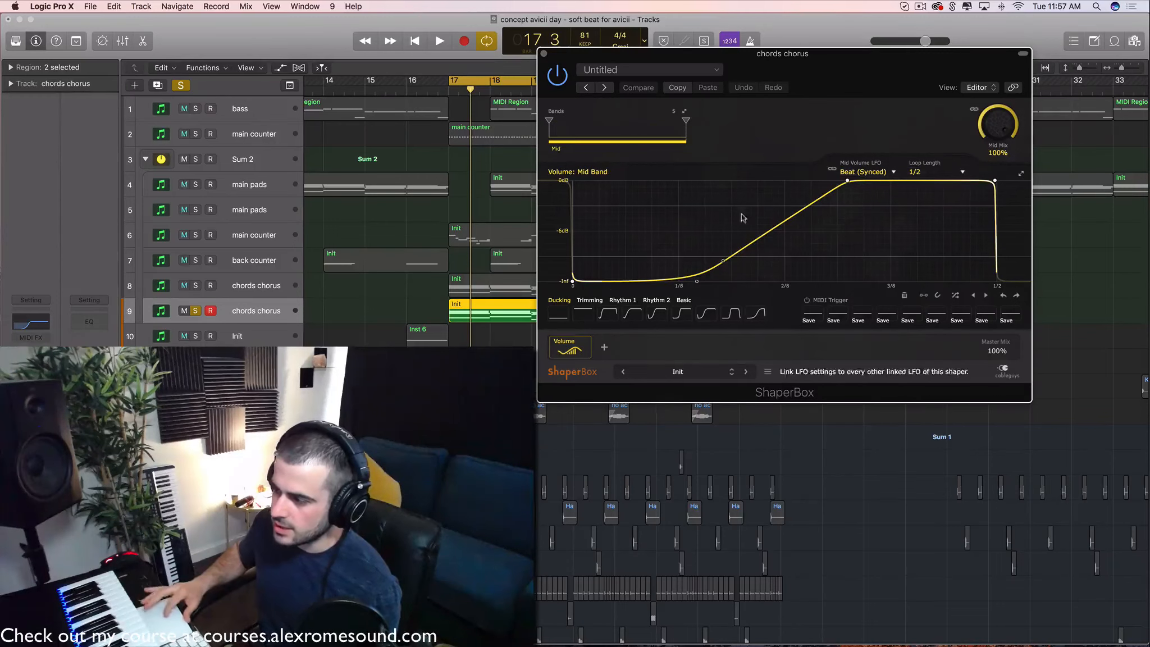
{"action": "key", "text": "space"}
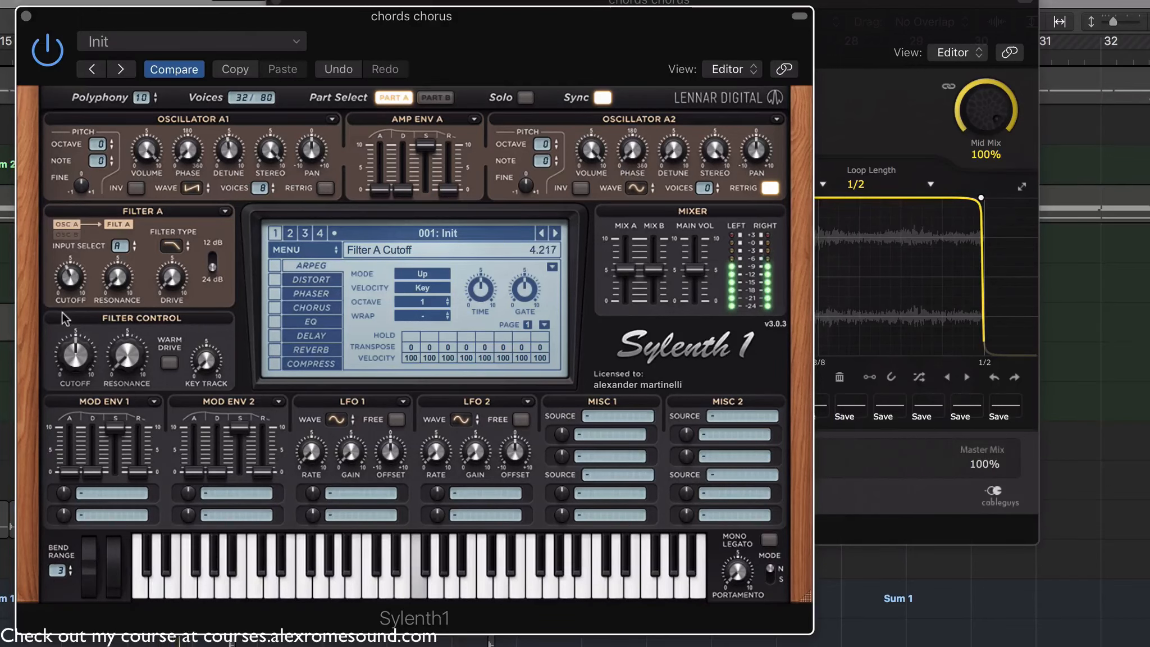
{"action": "left_click", "coordinate": [27, 19]}
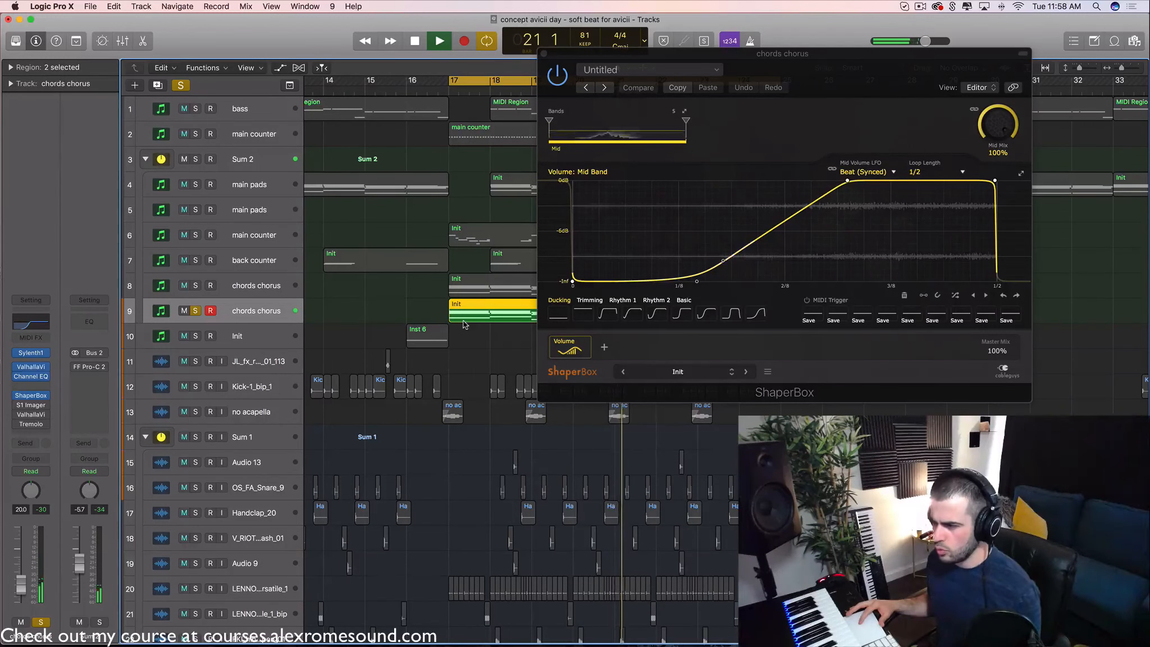
{"action": "key", "text": "space"}
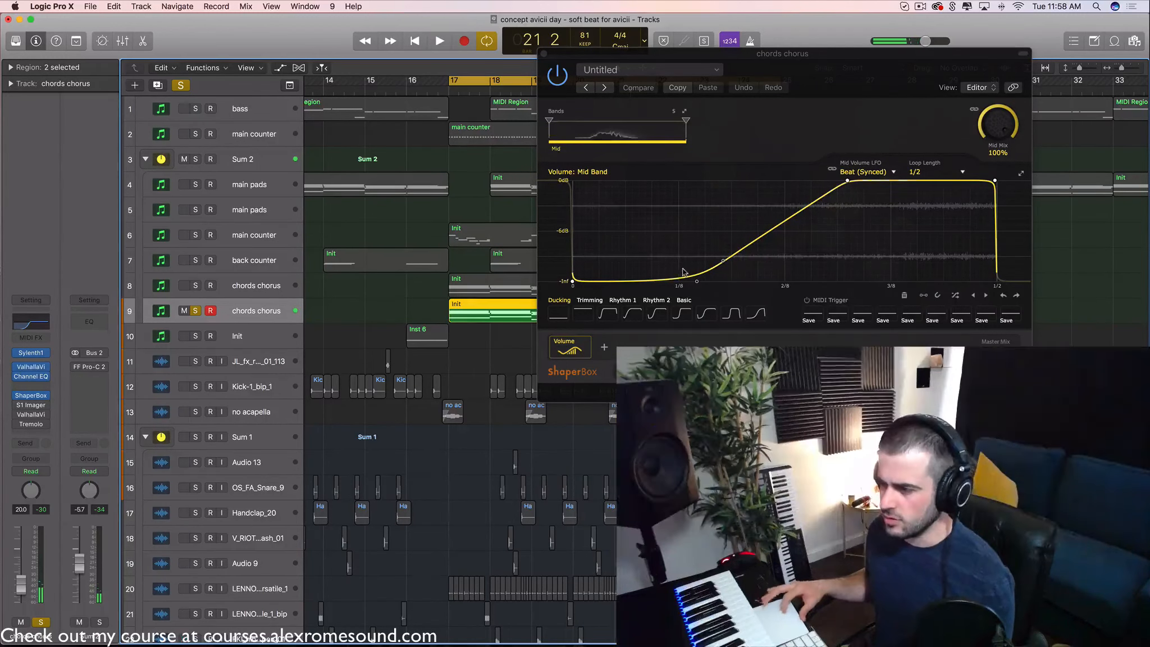
{"action": "left_click", "coordinate": [540, 53]}
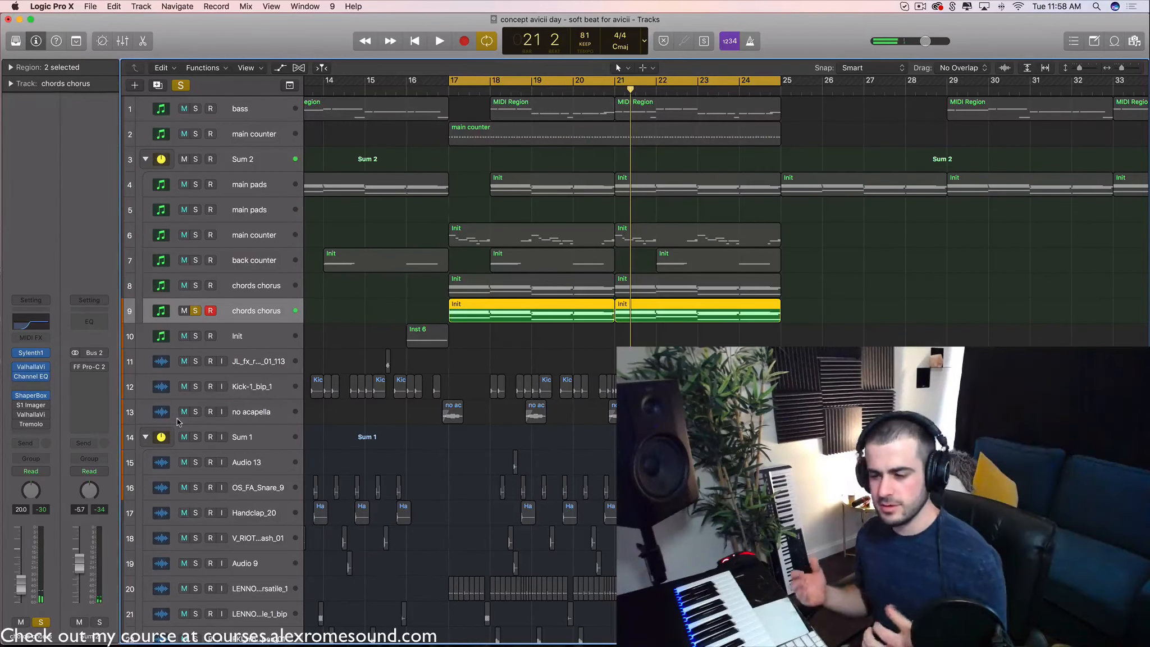
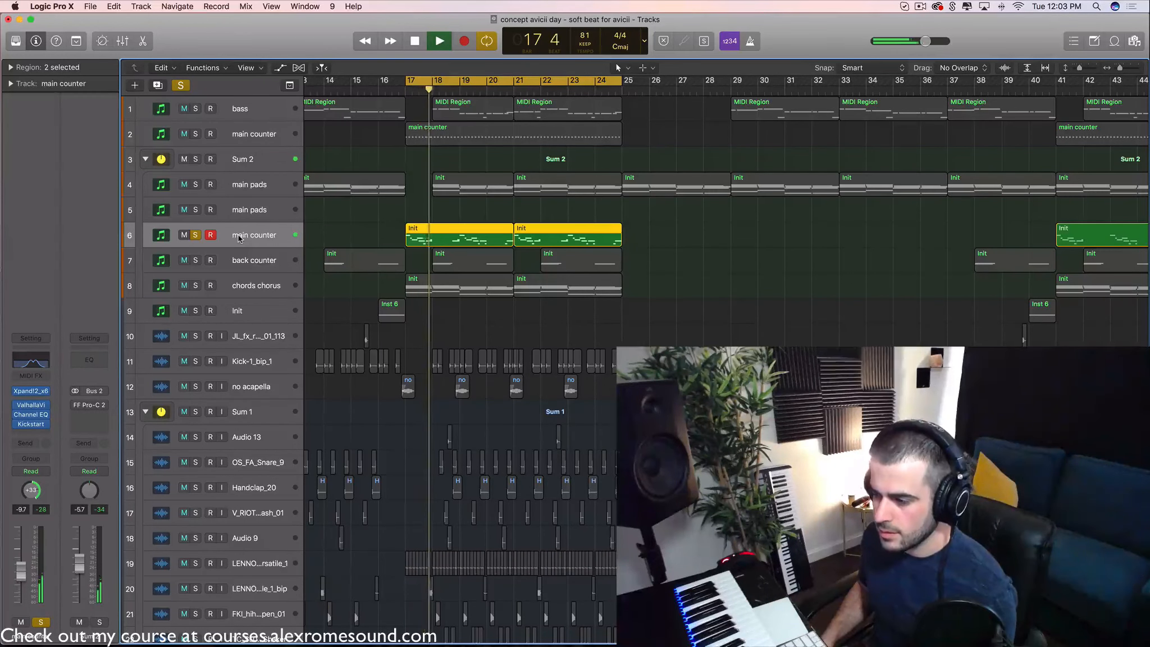
- Unsolo and duplicate the main counter track in Sum 2, bypassing the Valhalla reverb, Channel EQ and Kickstart on the copy
{"action": "key", "text": "space"}
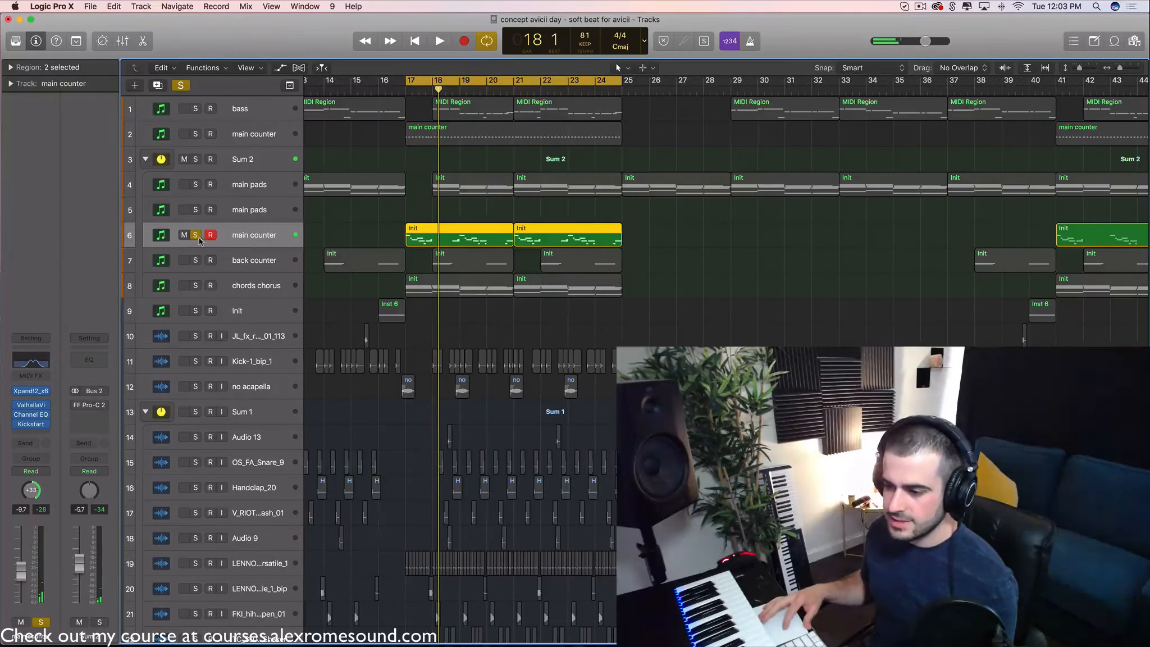
{"action": "left_click", "coordinate": [197, 236]}
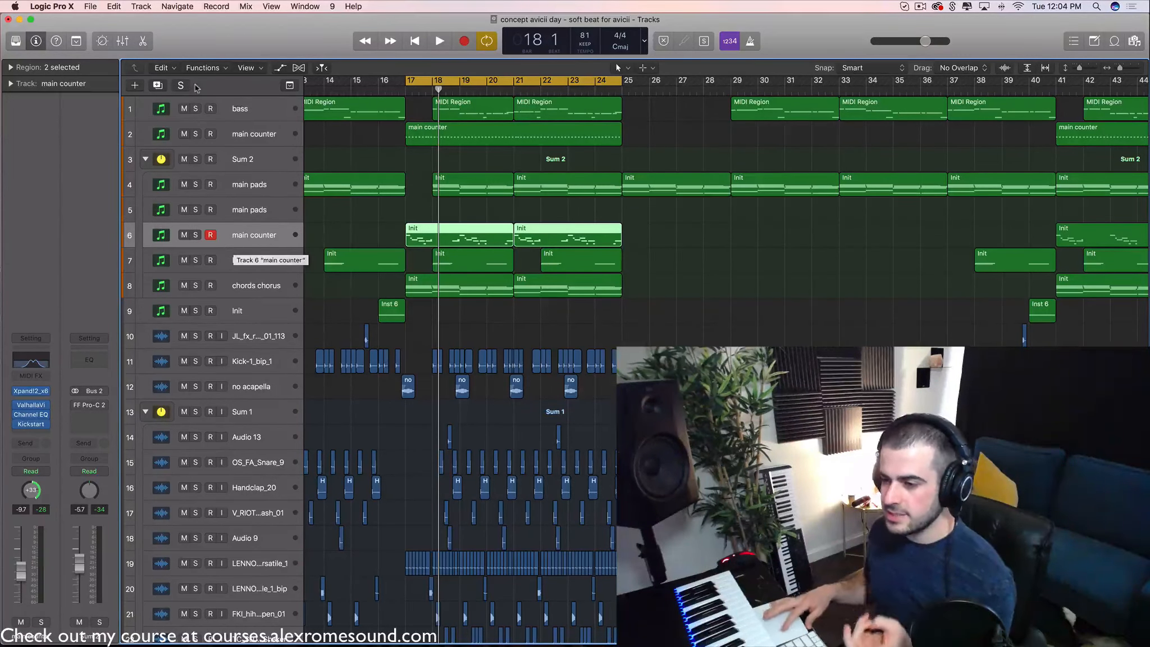
{"action": "left_click", "coordinate": [158, 86]}
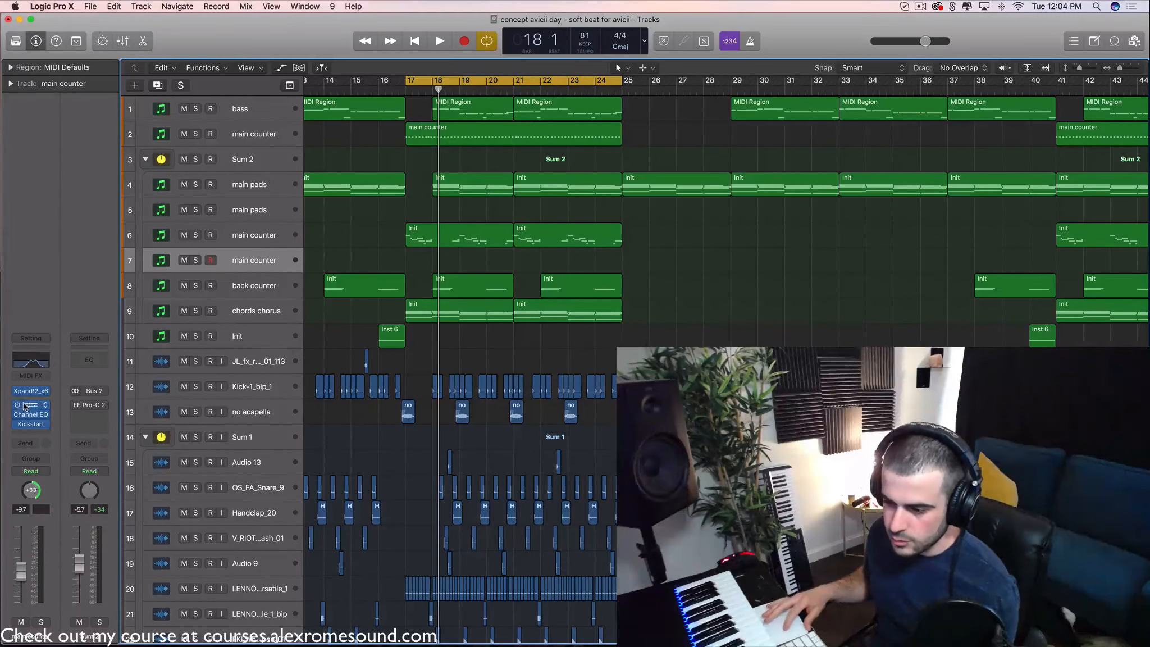
{"action": "left_click_drag", "start_coordinate": [17, 405], "coordinate": [17, 424]}
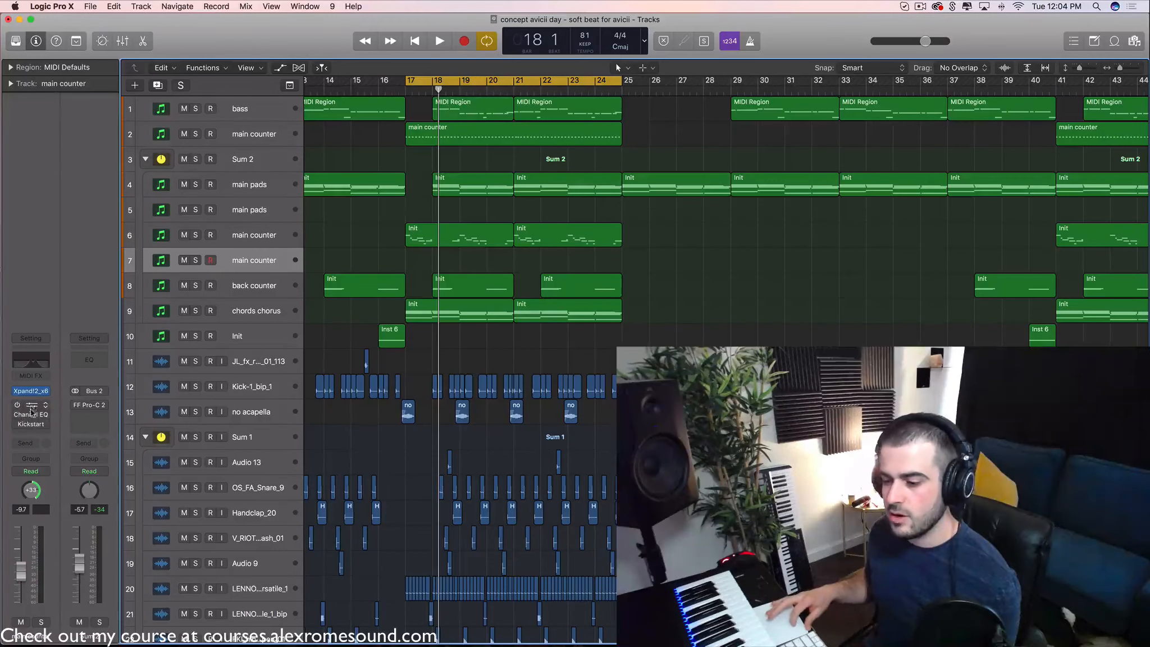
- Copy the two main counter regions spanning bars 17 to 25 onto the duplicated track and solo that track
{"action": "left_click", "coordinate": [411, 262], "text": "super"}
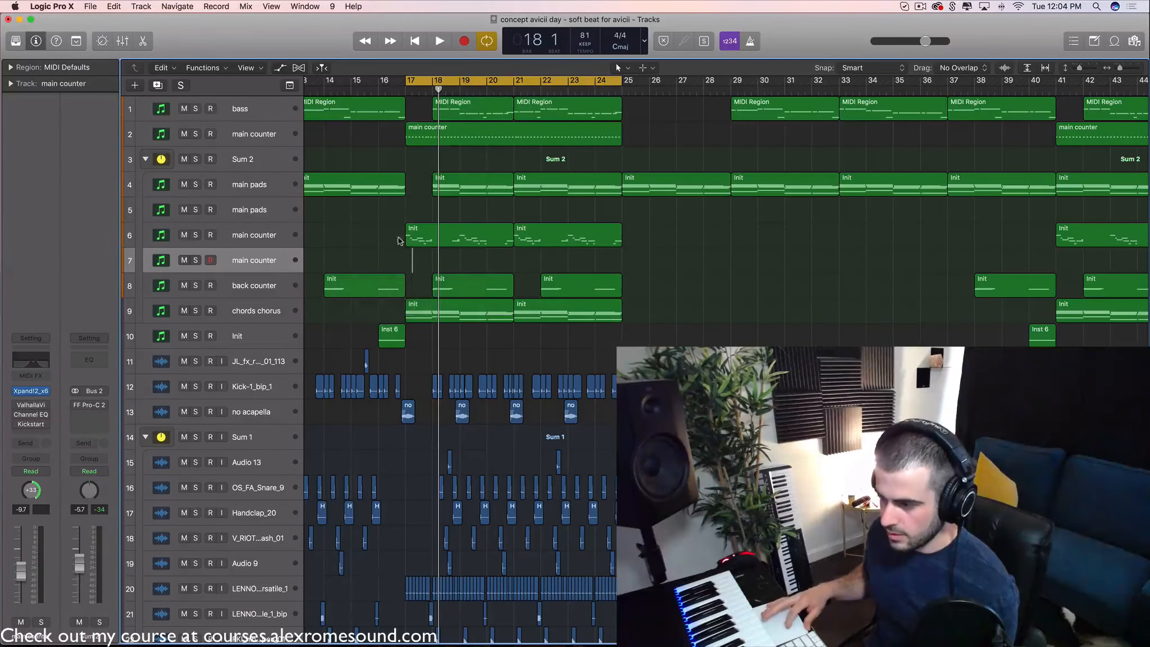
{"action": "left_click_drag", "start_coordinate": [377, 240], "coordinate": [413, 266]}
{"action": "key", "text": "super+r"}
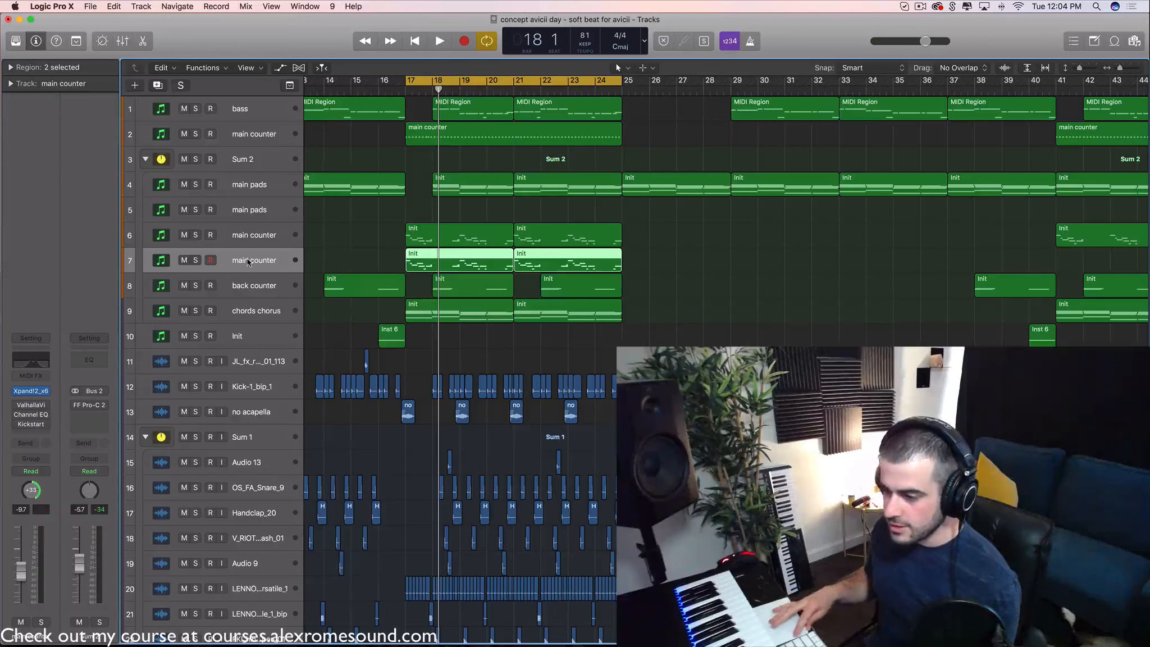
{"action": "left_click", "coordinate": [196, 260]}
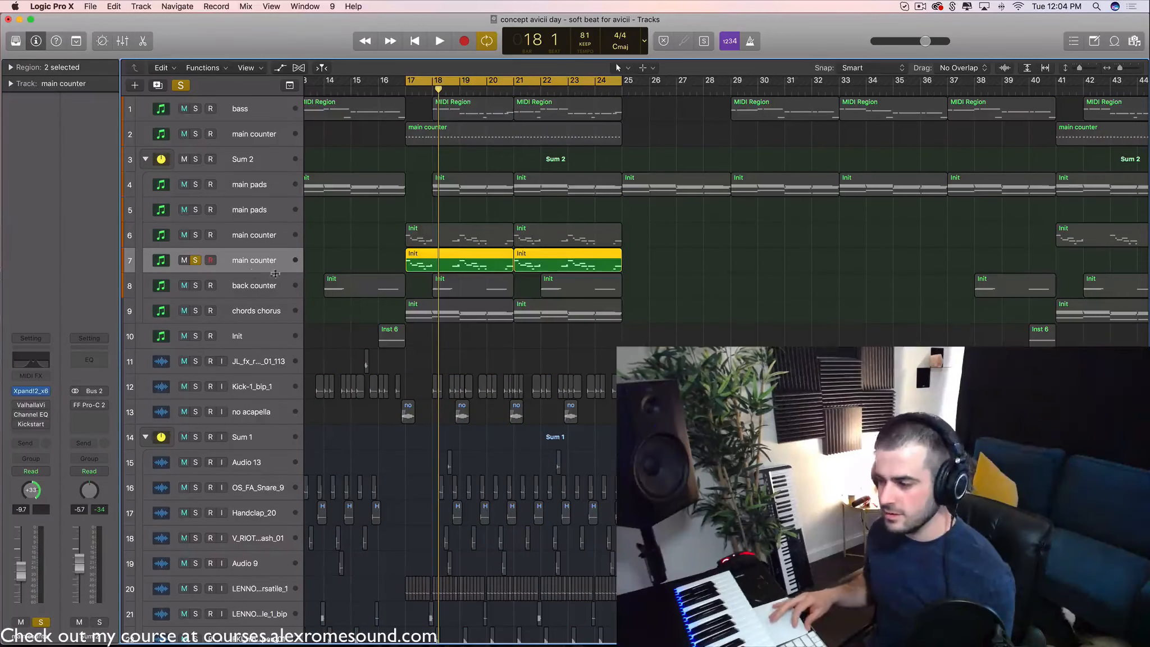
{"action": "left_click", "coordinate": [371, 242]}
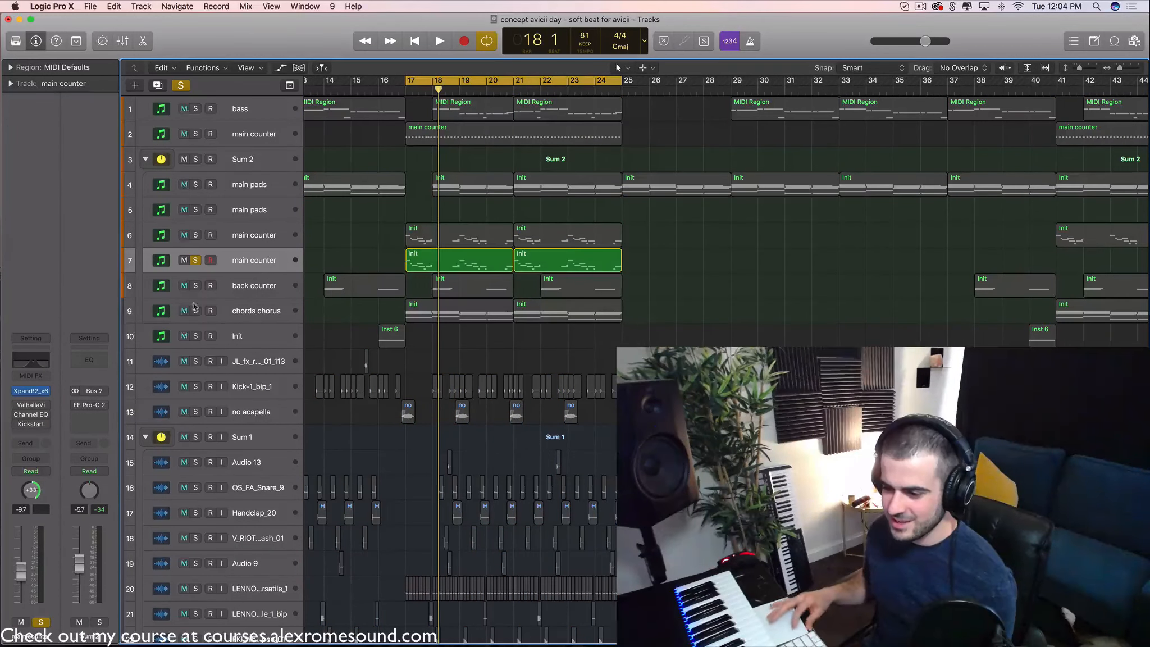
- Inspect the Xpand!2 guitar patch on the duplicated main counter track and audition it without effects
{"action": "left_click", "coordinate": [32, 391]}
{"action": "left_click_drag", "start_coordinate": [276, 31], "coordinate": [790, 74]}
{"action": "key", "text": "space"}
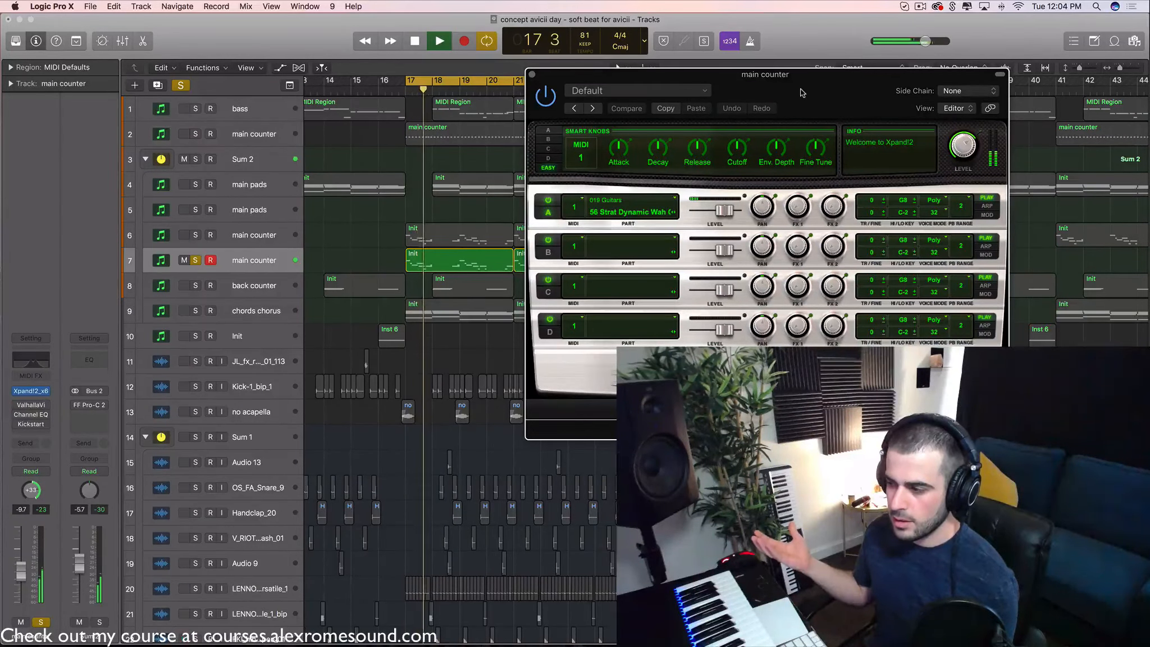
{"action": "key", "text": "space"}
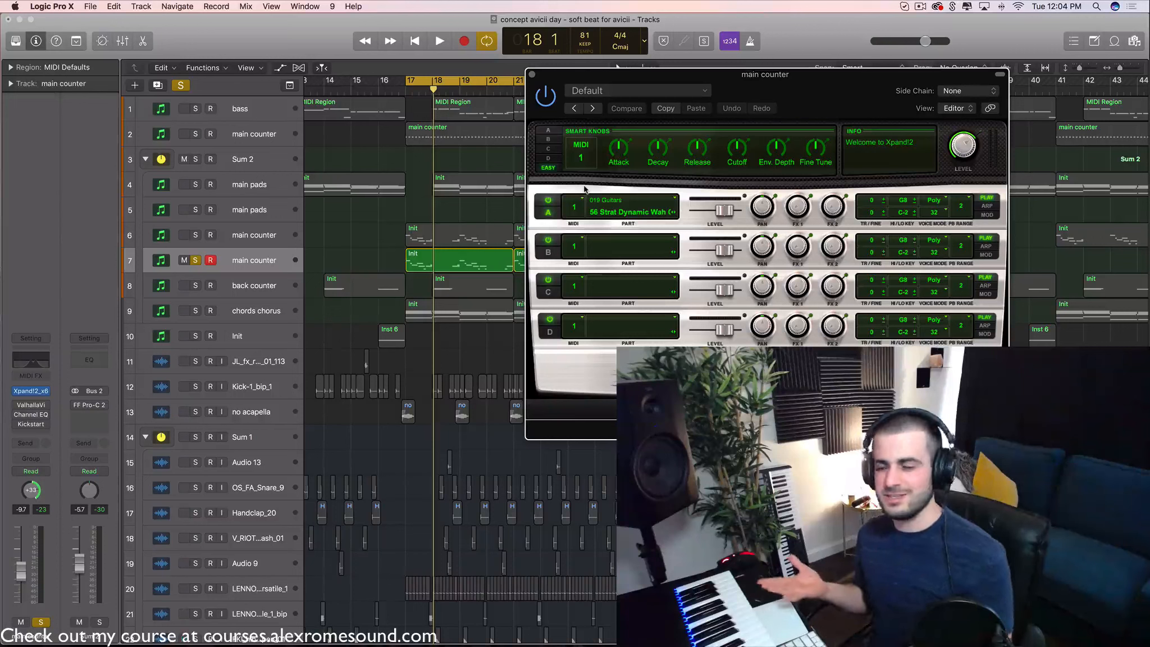
{"action": "left_click", "coordinate": [532, 74]}
{"action": "left_click_drag", "start_coordinate": [503, 264], "coordinate": [378, 264]}
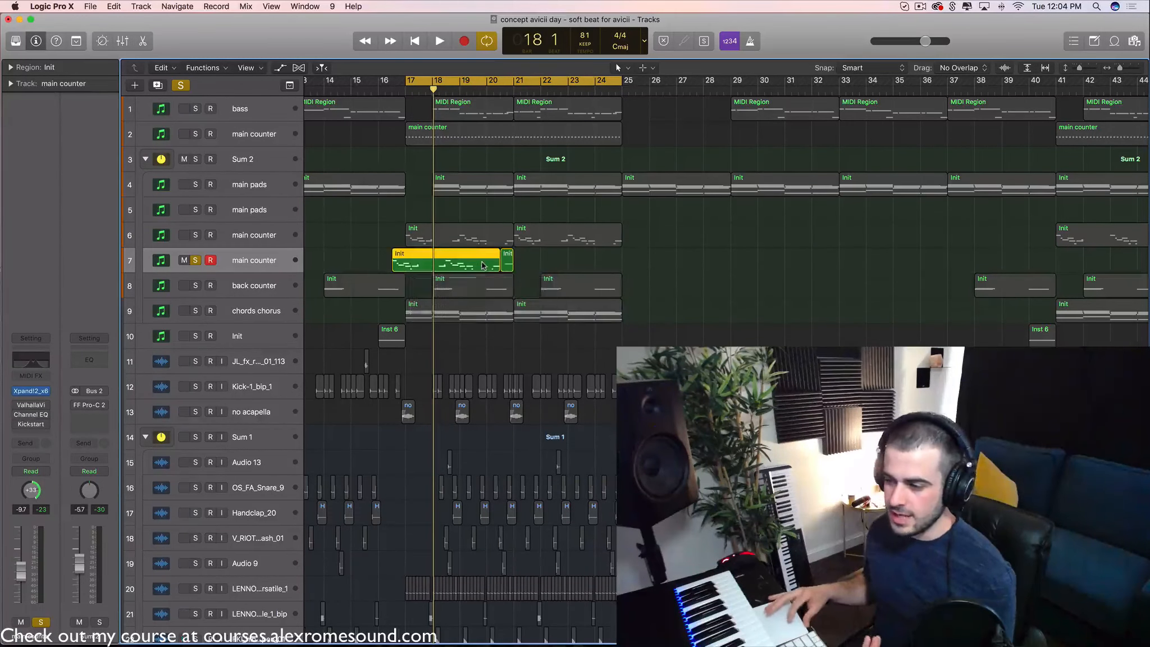
{"action": "left_click", "coordinate": [119, 7]}
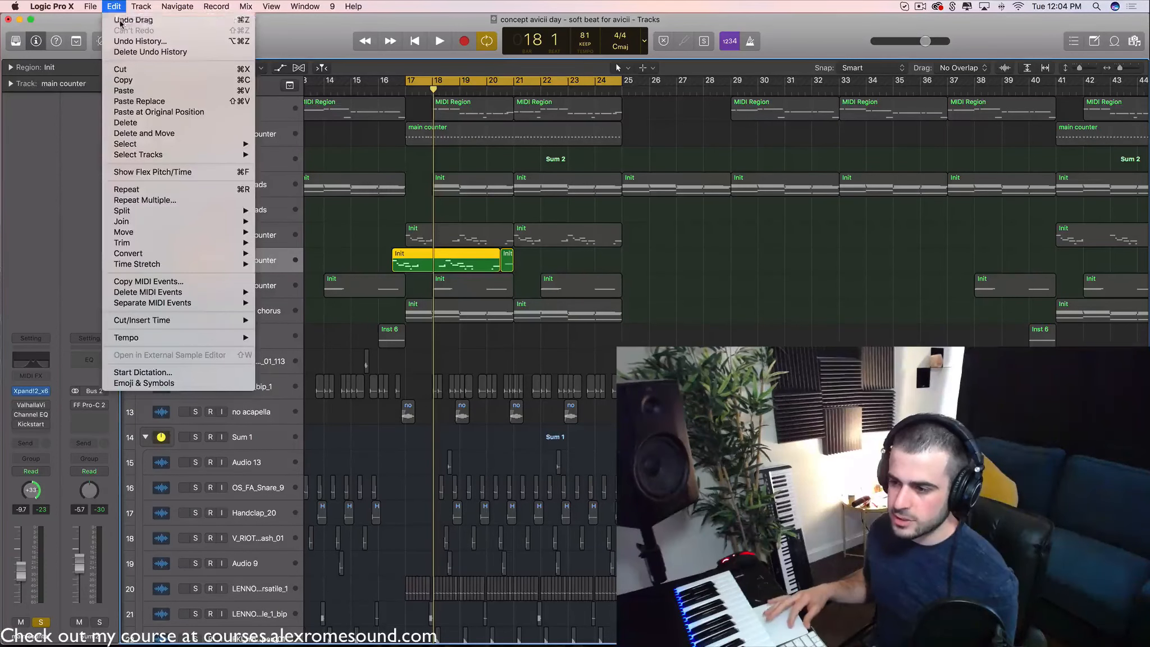
{"action": "left_click", "coordinate": [141, 14]}
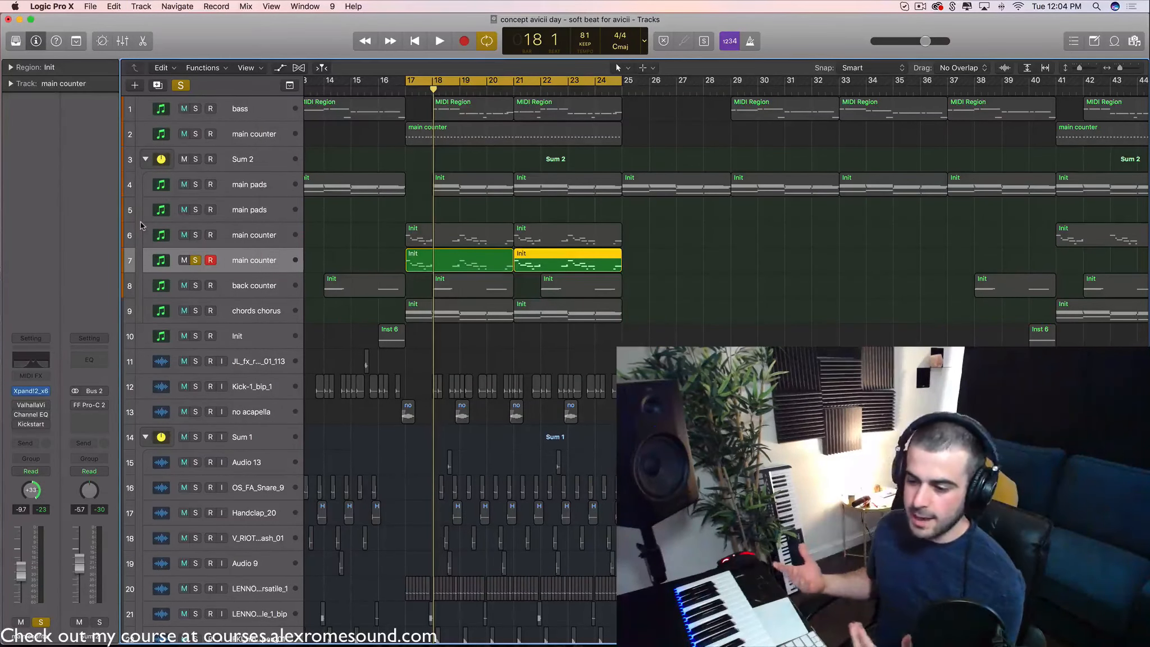
- Re-enable ValhallaVintageVerb on the duplicated main counter track and compare the melody with the reverb bypassed and active
{"action": "left_click", "coordinate": [18, 405]}
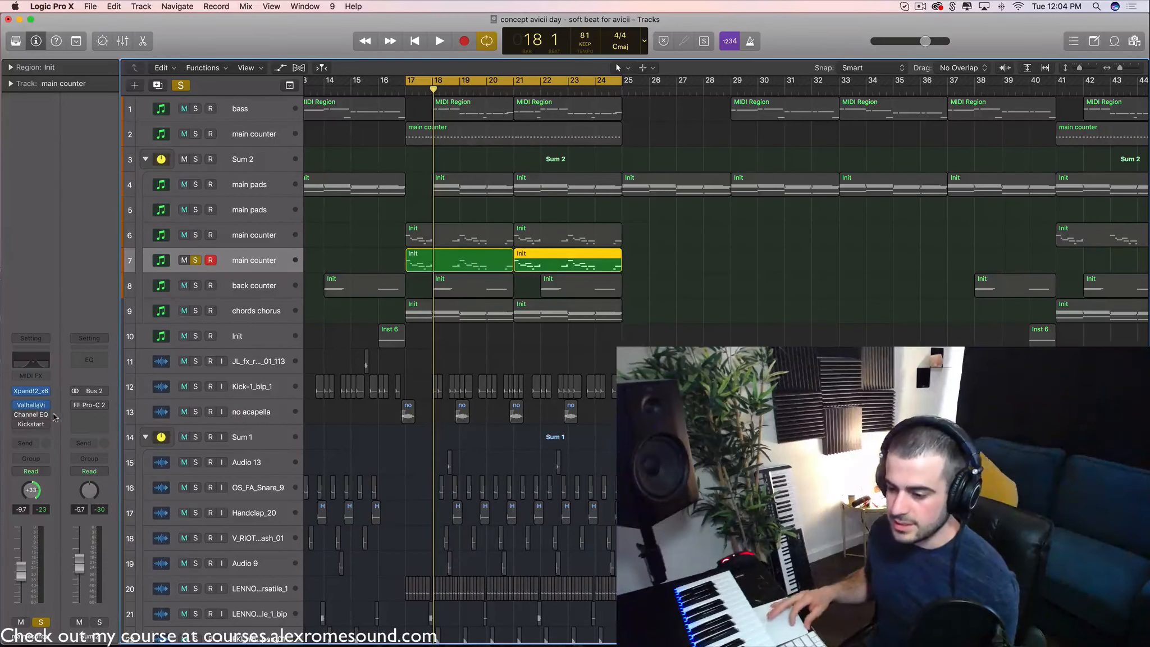
{"action": "left_click", "coordinate": [32, 405]}
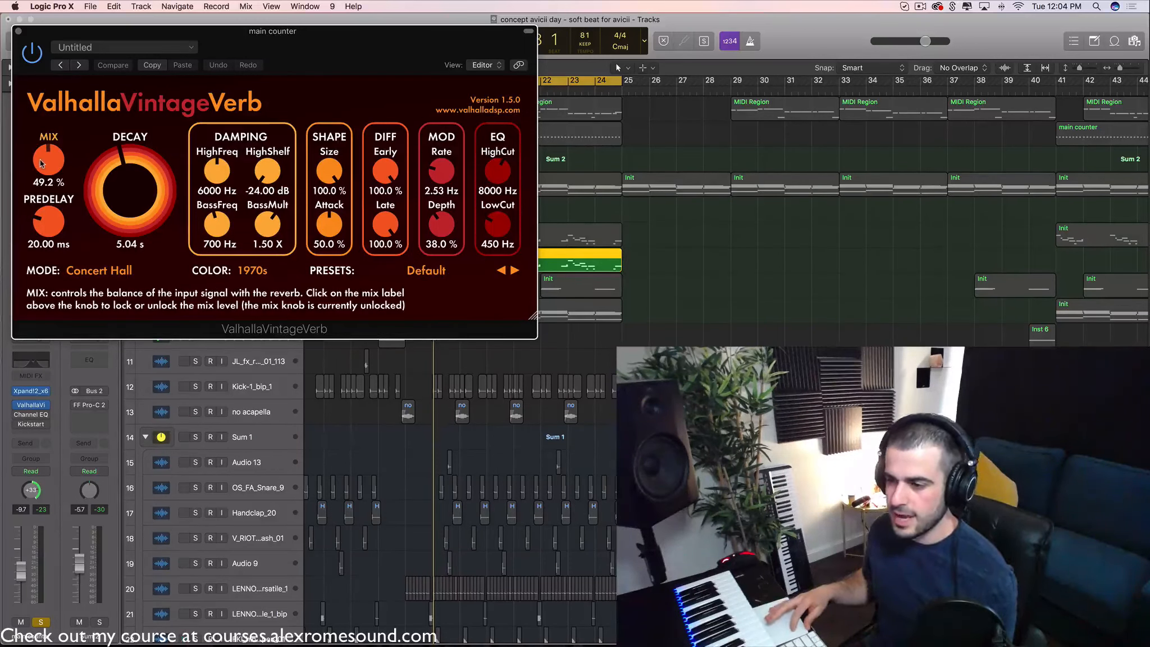
{"action": "key", "text": "space"}
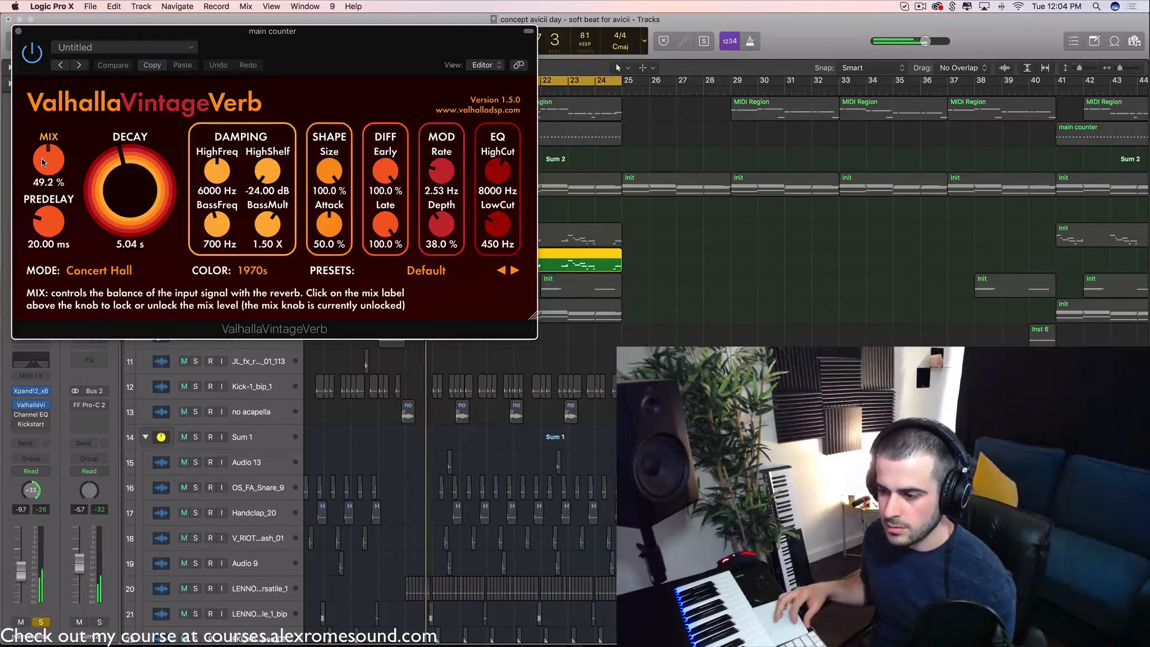
{"action": "left_click", "coordinate": [37, 54]}
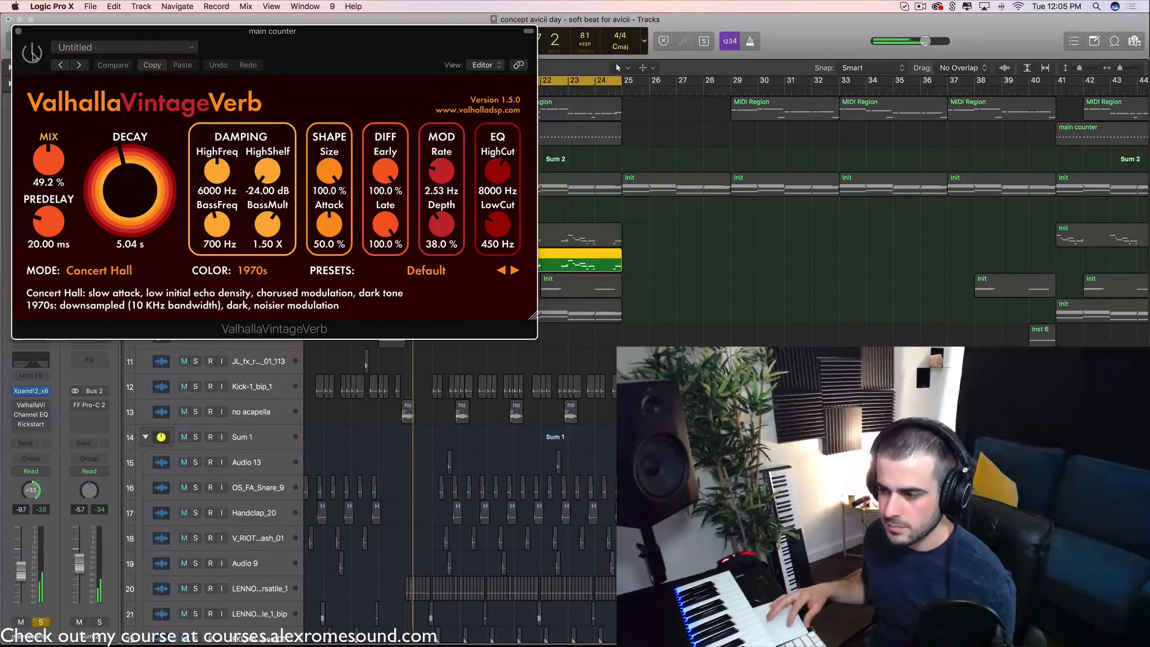
{"action": "left_click", "coordinate": [33, 53]}
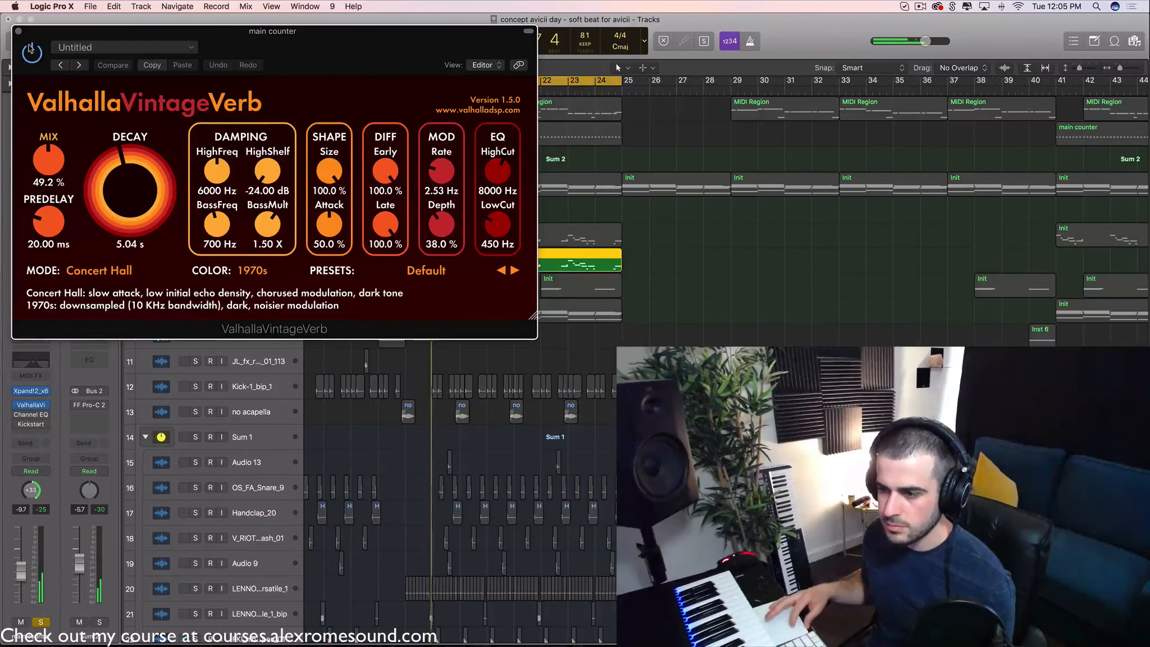
{"action": "key", "text": "space"}
{"action": "left_click", "coordinate": [19, 31]}
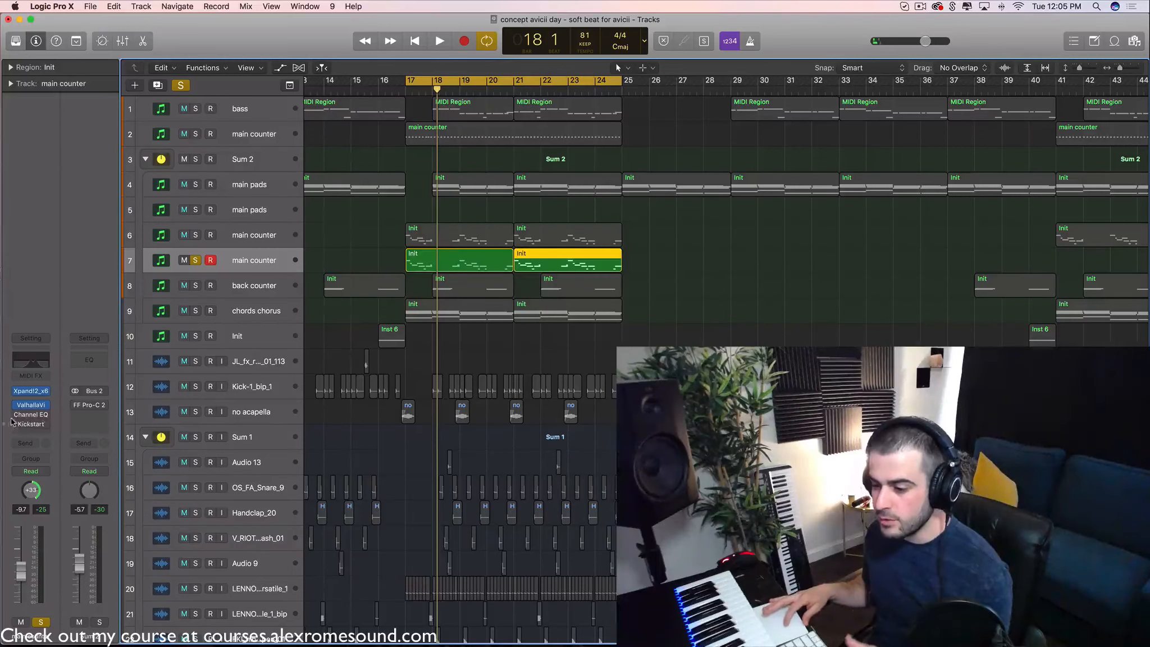
- Re-enable the Channel EQ on the duplicated main counter track and review its curve while auditioning the melody
{"action": "left_click", "coordinate": [32, 361]}
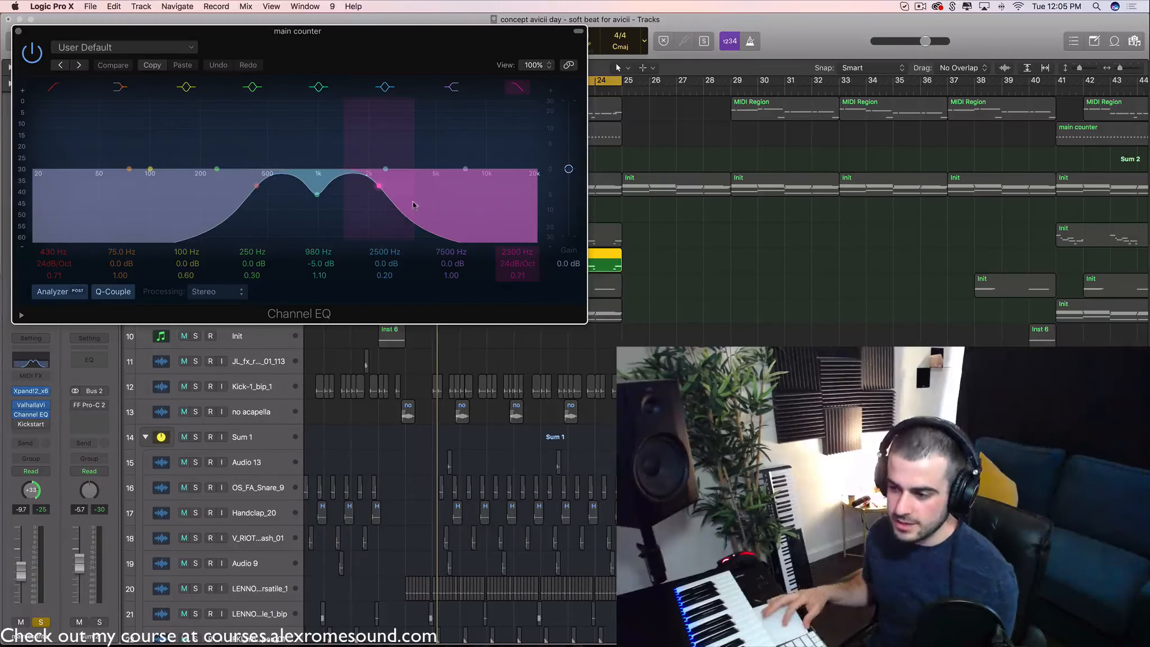
{"action": "key", "text": "space"}
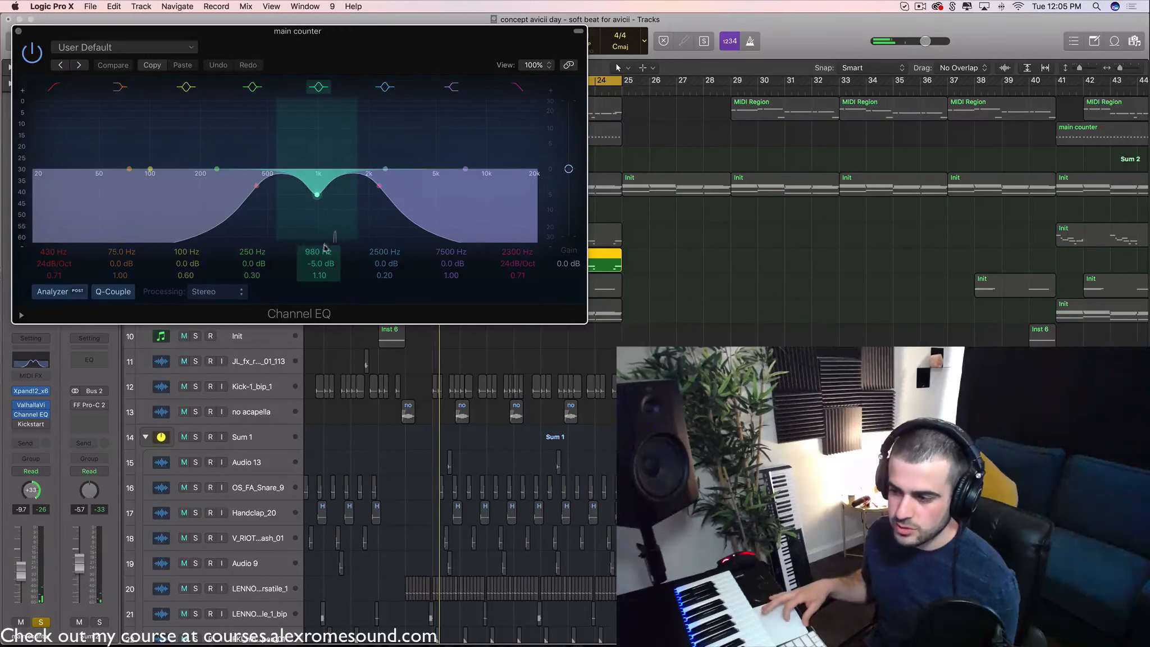
{"action": "left_click", "coordinate": [19, 32]}
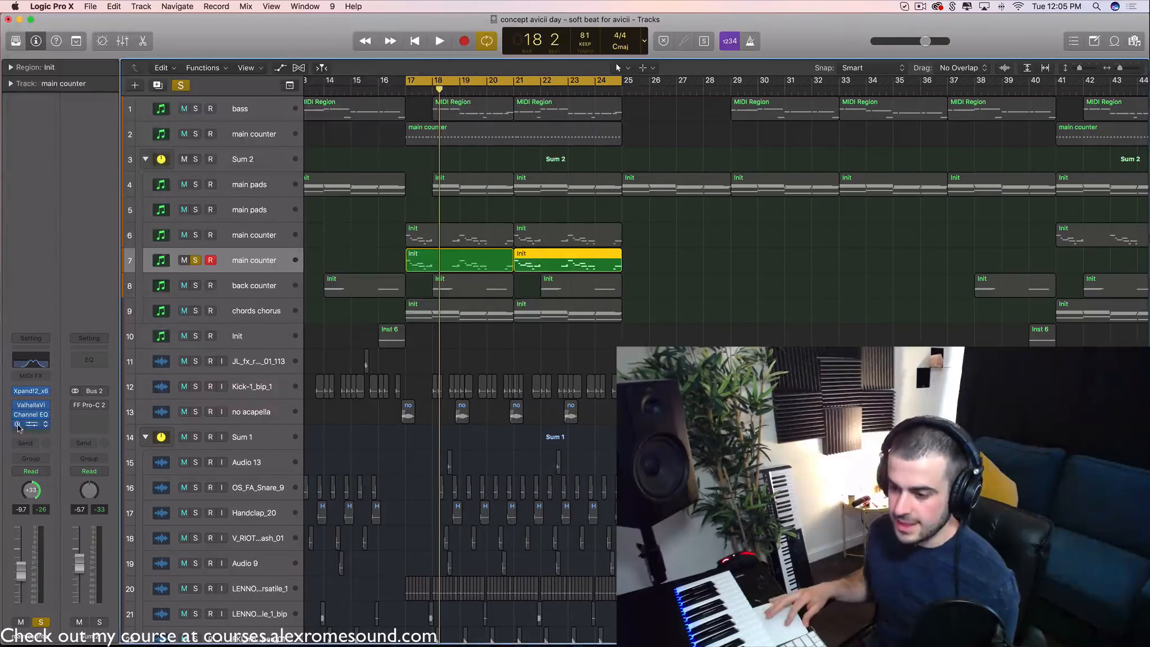
- Re-enable Kickstart on the duplicated main counter track, audition the full effects chain, and unsolo the track
{"action": "key", "text": "space"}
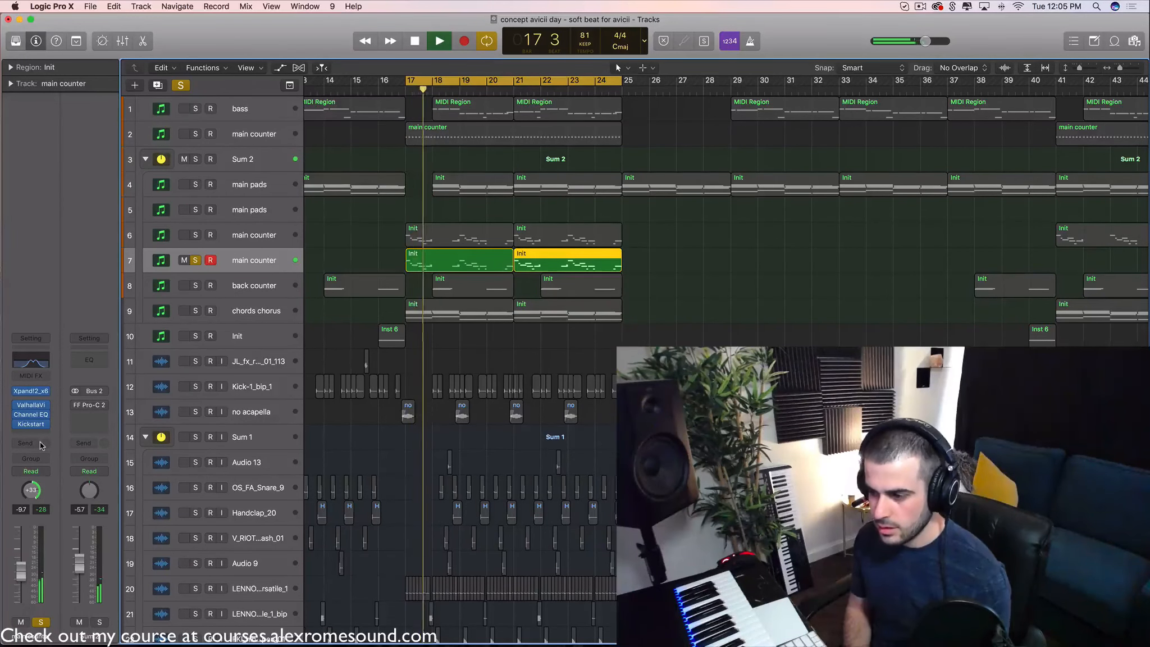
{"action": "key", "text": "space"}
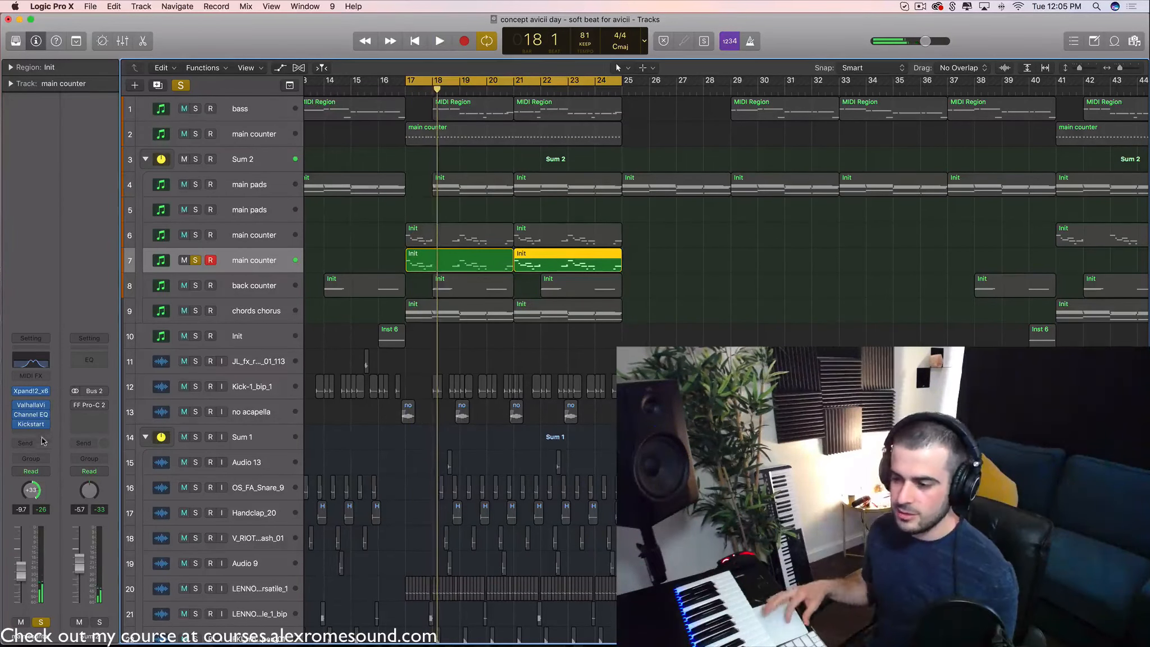
{"action": "left_click", "coordinate": [198, 265]}
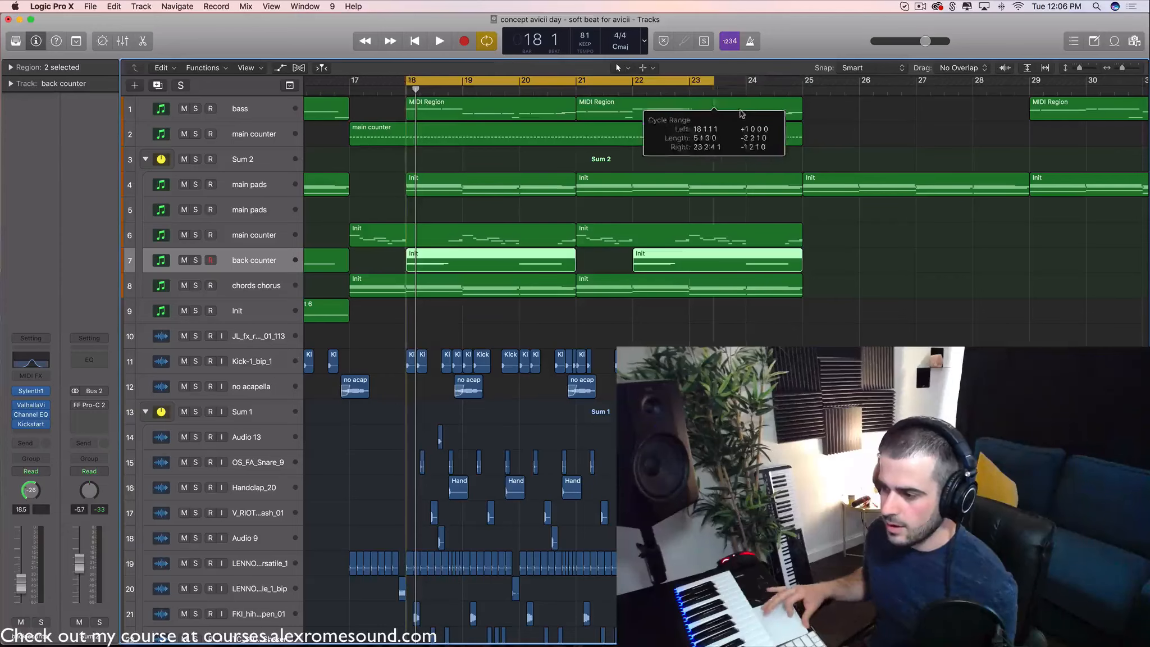
- Set the cycle range to bars 18 to 24, then solo and audition the back counter track
{"action": "left_click_drag", "start_coordinate": [740, 114], "coordinate": [746, 113]}
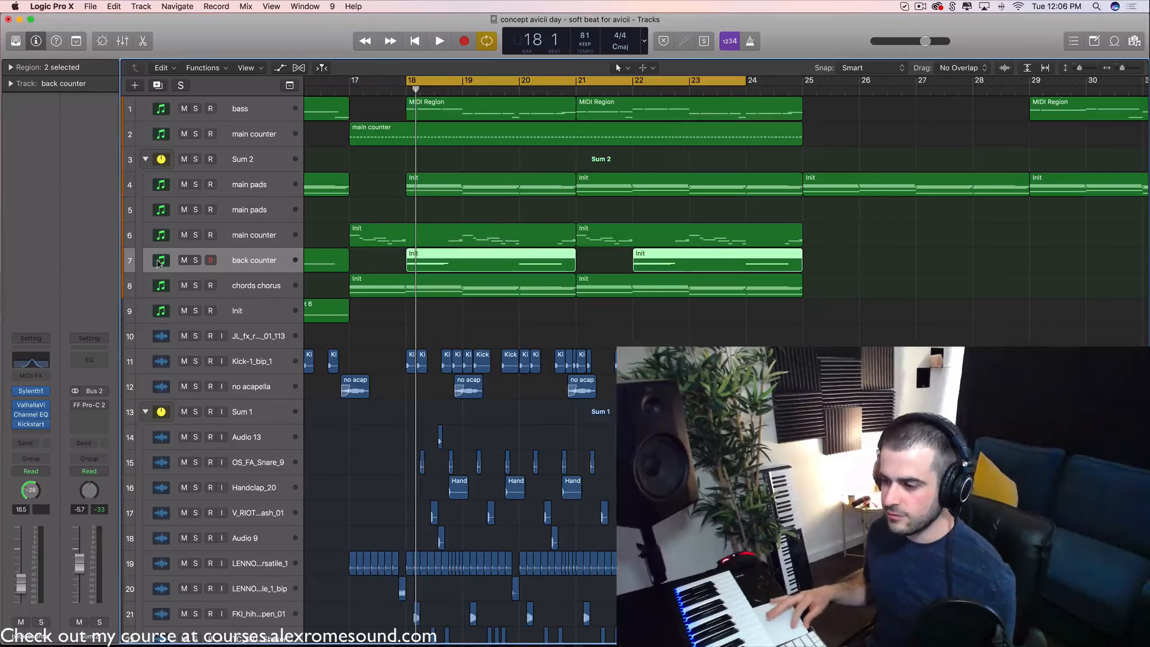
{"action": "left_click", "coordinate": [195, 260]}
{"action": "key", "text": "space"}
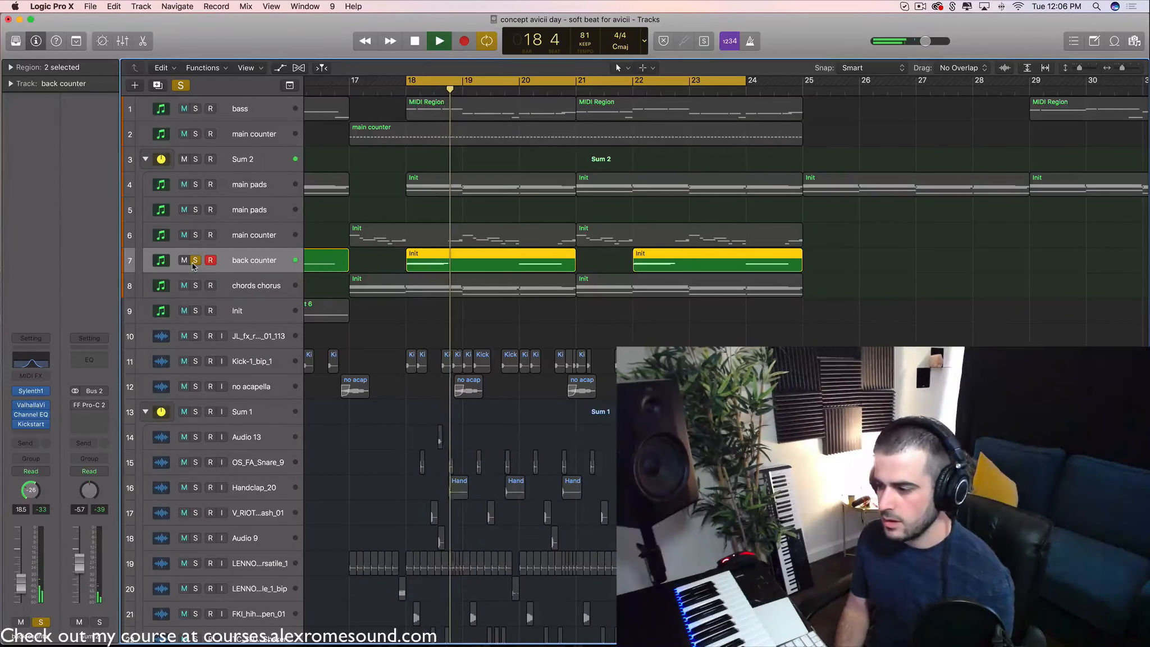
{"action": "key", "text": "space"}
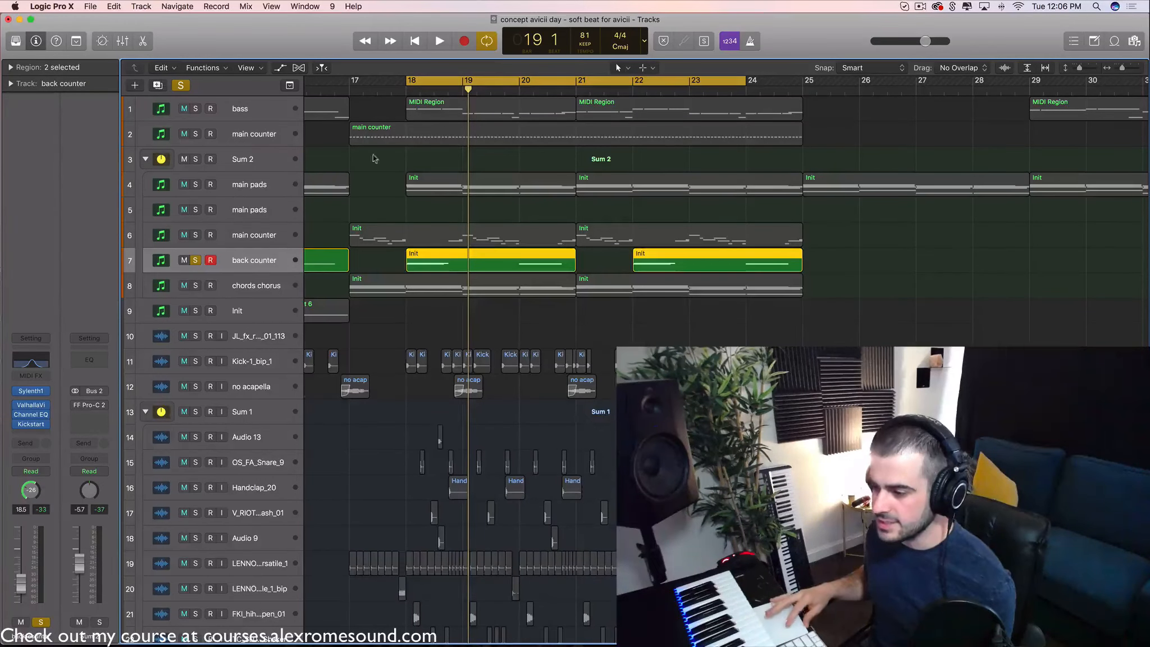
- Duplicate the back counter track, copy its bar 18 region onto the duplicate at the same position, and unsolo the original track
{"action": "key", "text": "super+d"}
{"action": "left_click", "coordinate": [478, 259]}
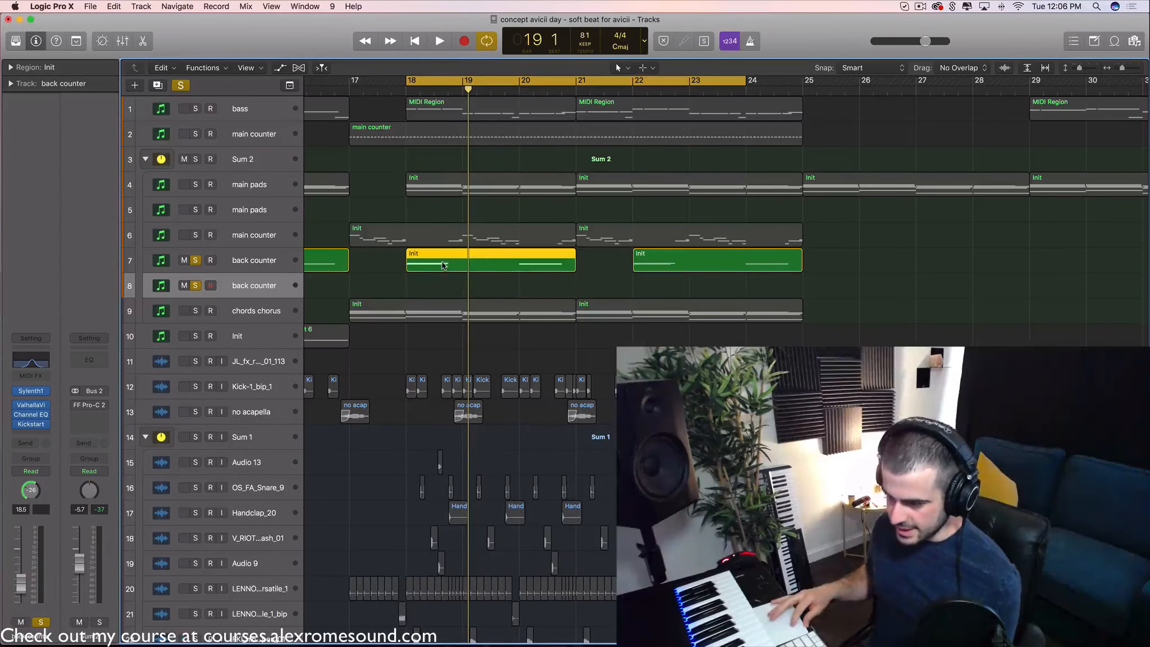
{"action": "key", "text": "comma"}
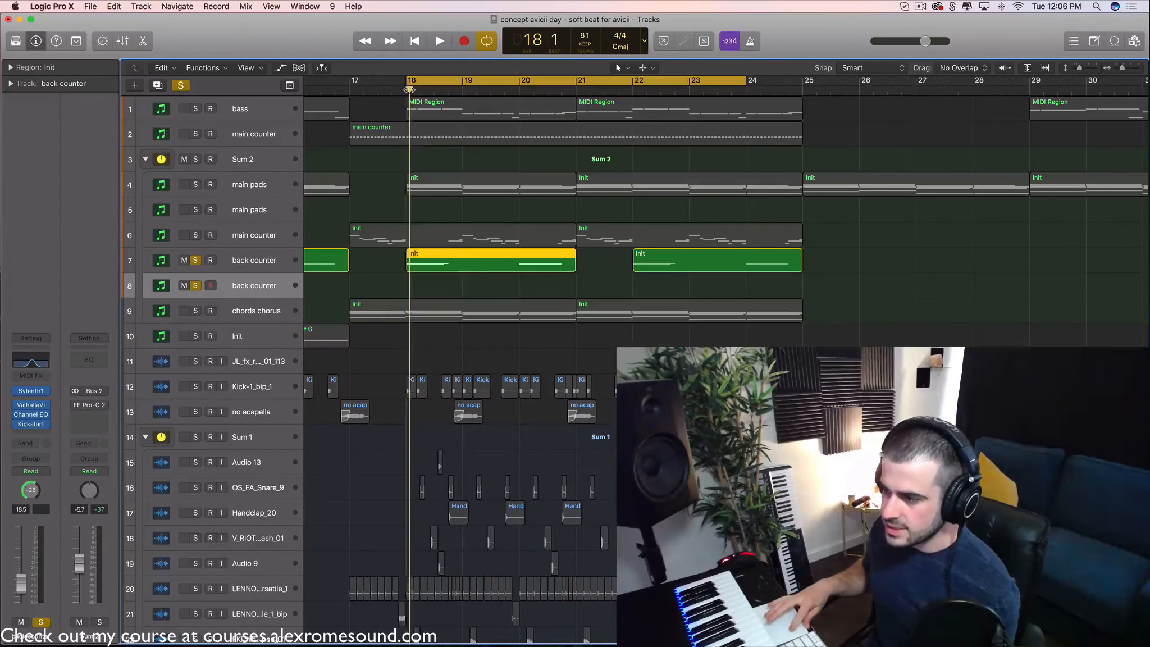
{"action": "key", "text": "super+c"}
{"action": "key", "text": "super+v"}
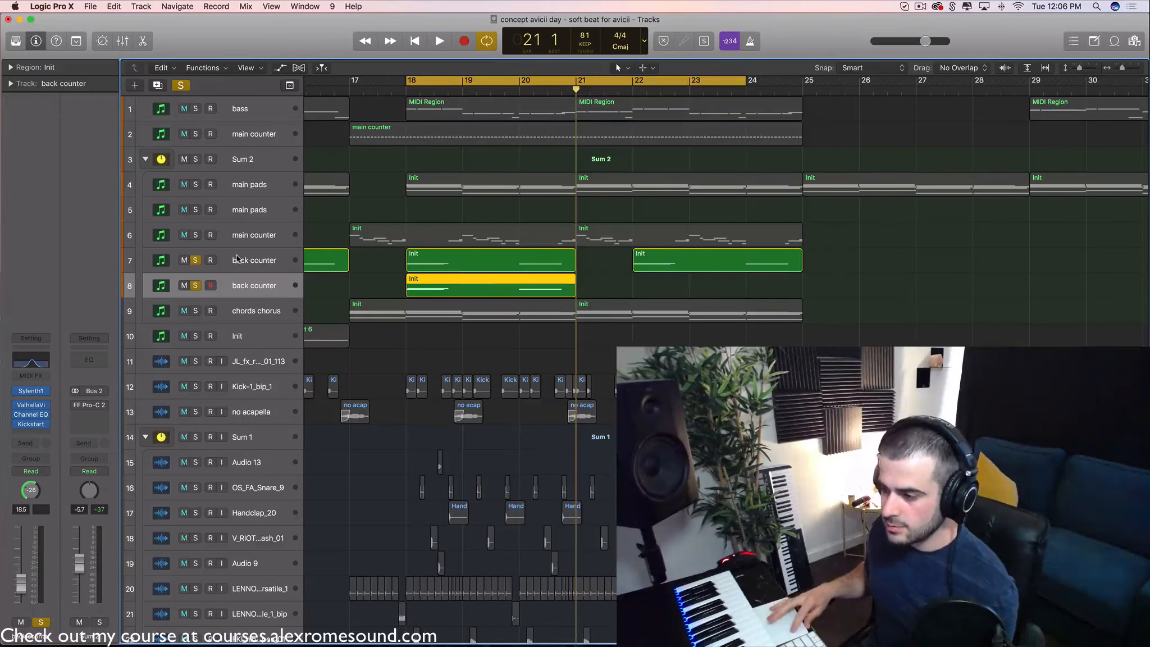
{"action": "left_click", "coordinate": [195, 260]}
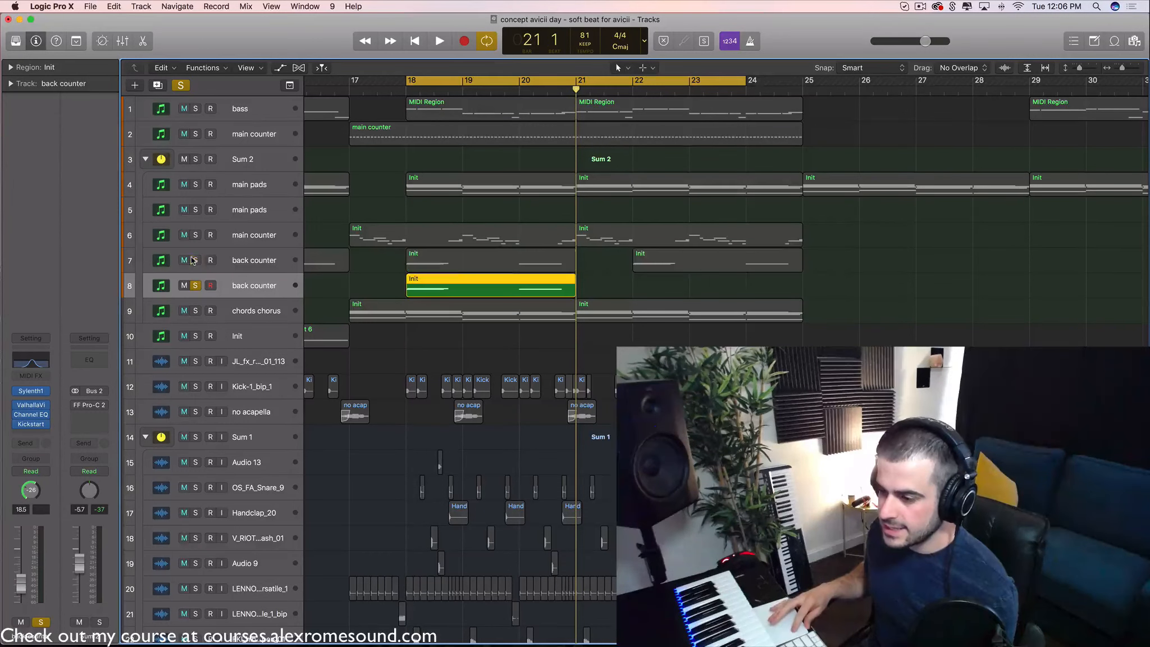
- Open the copied back counter region in the Piano Roll and examine its overlapping notes at bar 18
{"action": "double_click", "coordinate": [492, 279]}
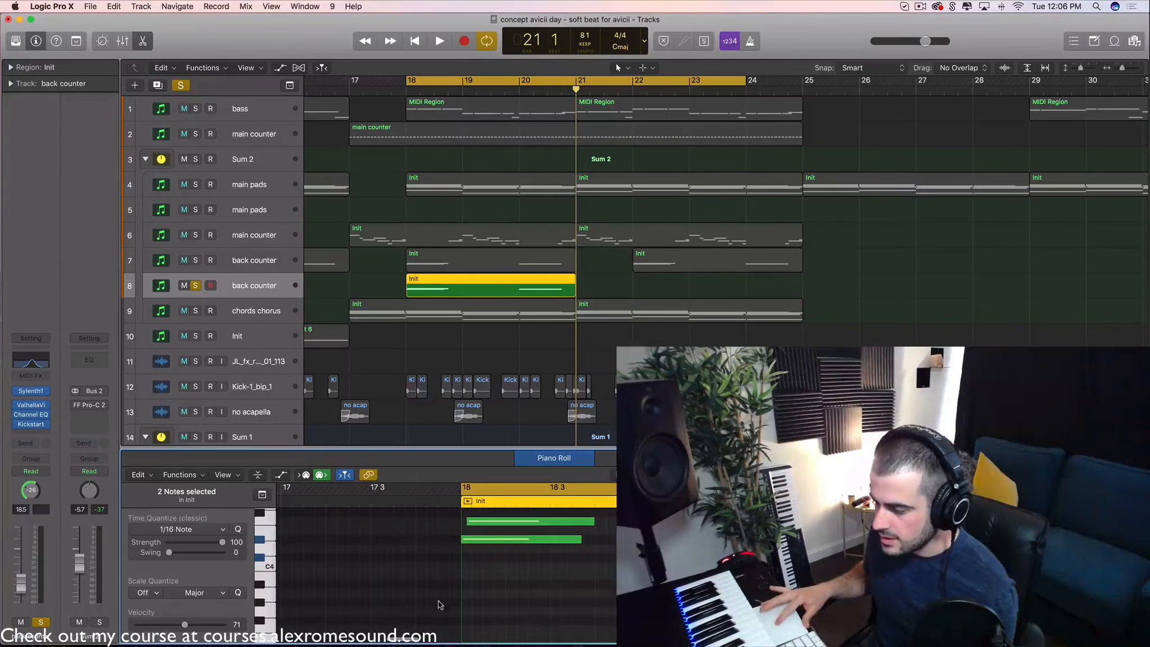
{"action": "scroll", "coordinate": [440, 601], "scroll_direction": "up", "scroll_amount": 3}
{"action": "scroll", "coordinate": [448, 555], "scroll_direction": "right", "scroll_amount": 5}
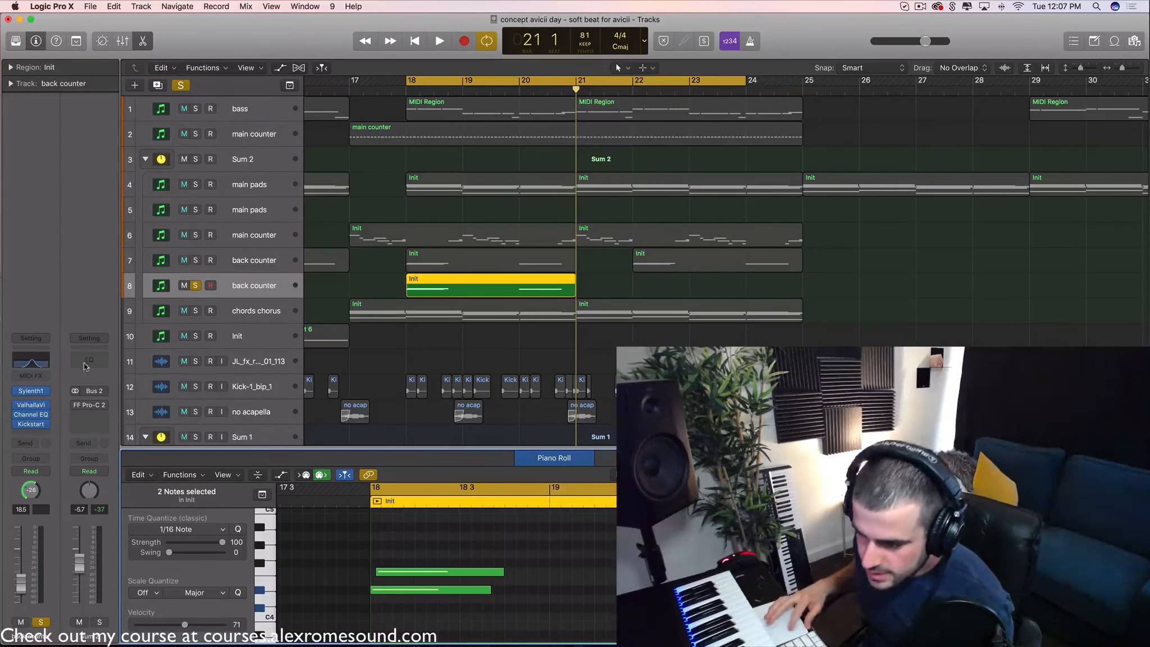
- Bypass ValhallaVintageVerb, Channel EQ and Kickstart on the duplicated back counter track, and clear its Sylenth1 preset to Init
{"action": "left_click_drag", "start_coordinate": [18, 405], "coordinate": [17, 448]}
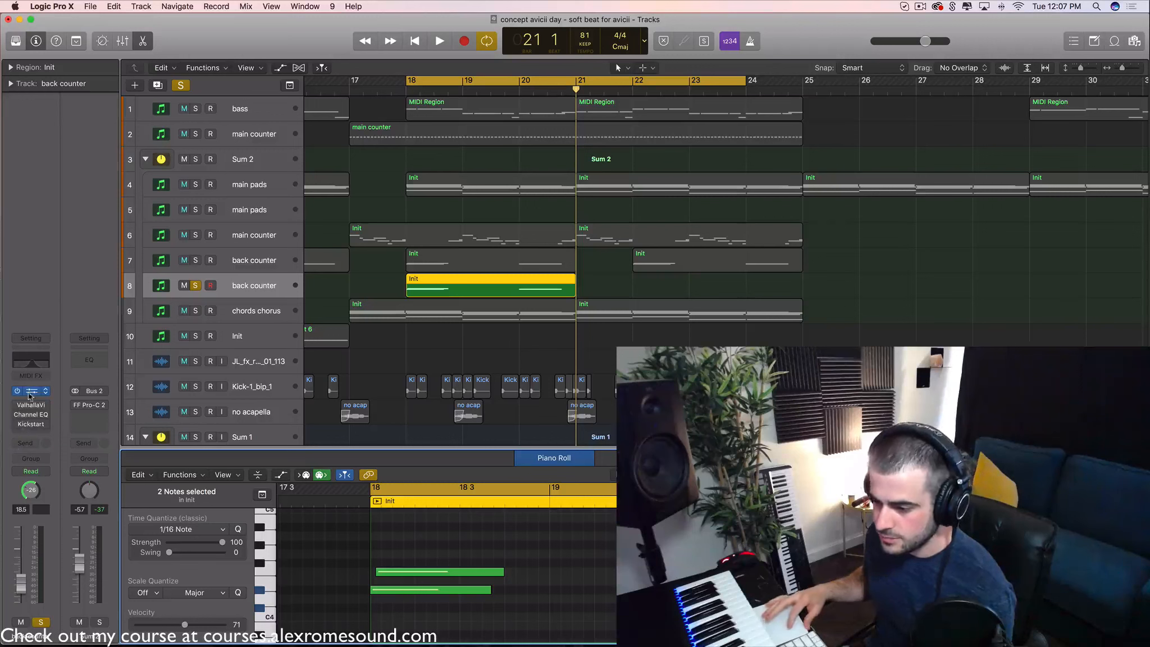
{"action": "left_click", "coordinate": [30, 394]}
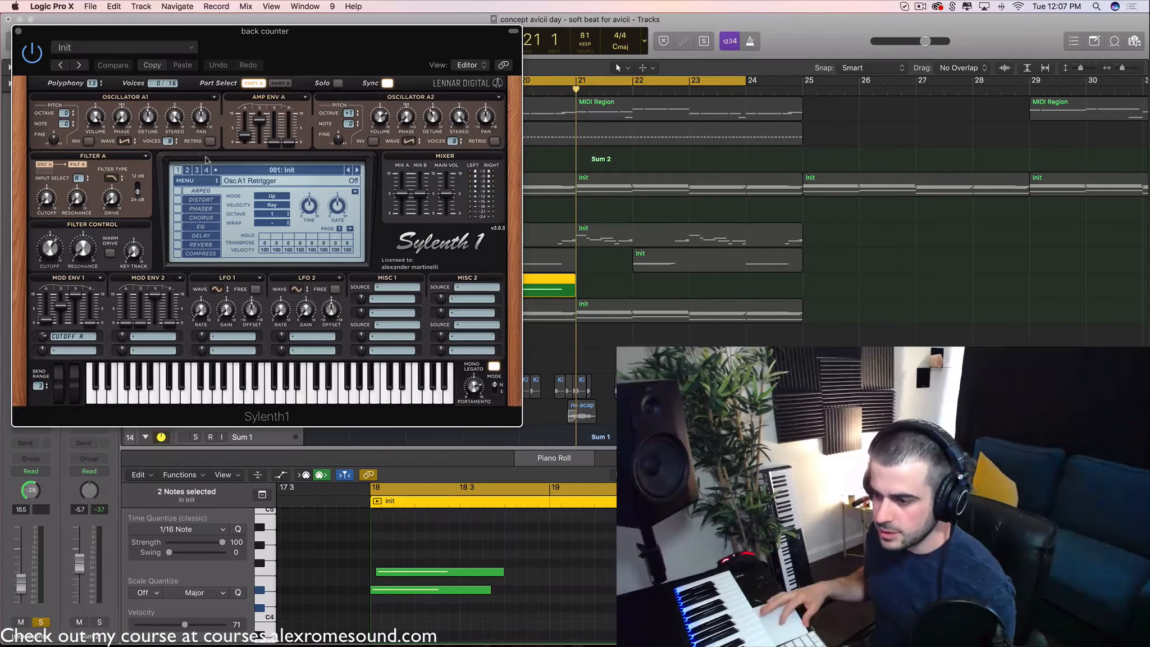
{"action": "left_click", "coordinate": [208, 181]}
{"action": "mouse_move", "coordinate": [216, 192]}
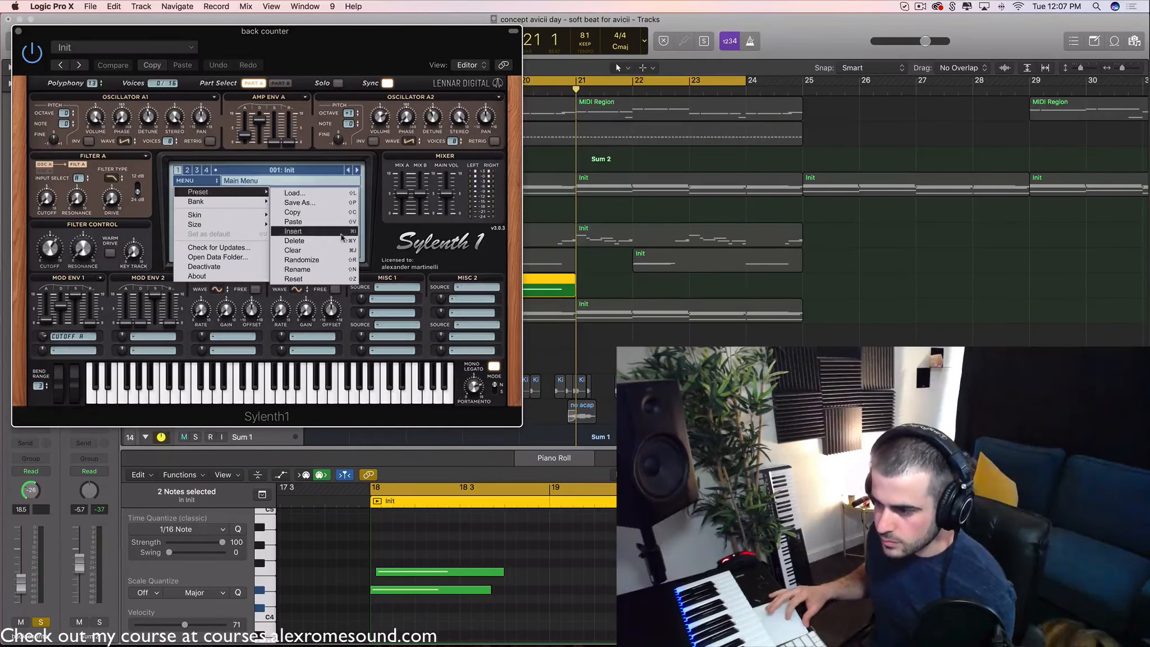
{"action": "left_click", "coordinate": [319, 248]}
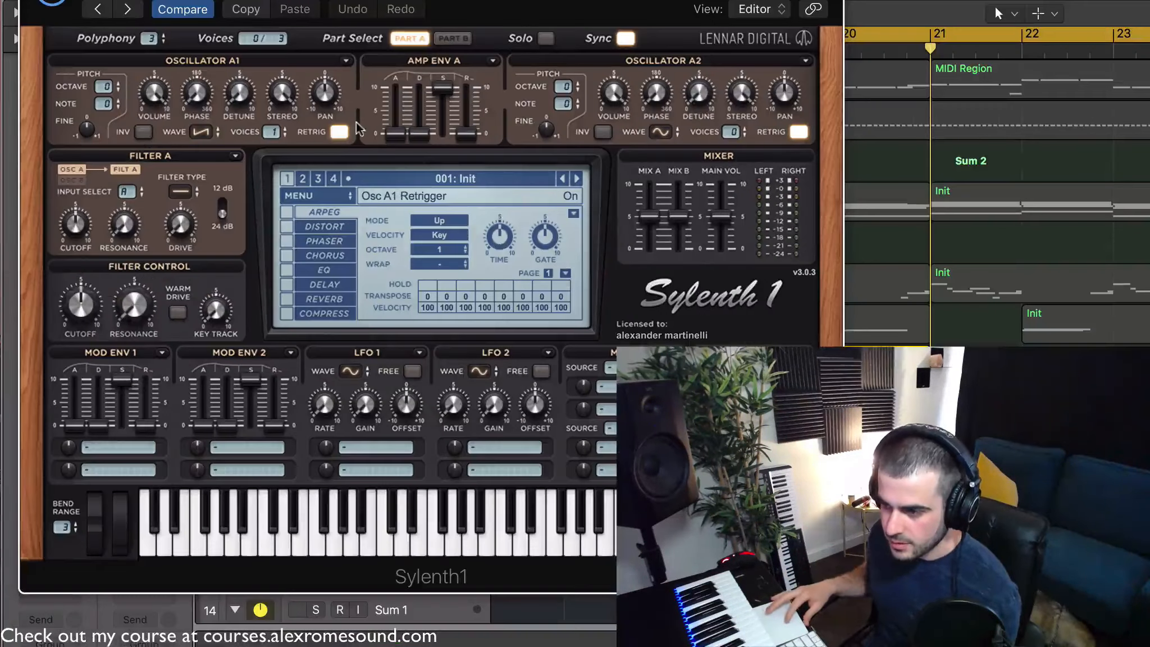
- In Sylenth1, turn off Oscillator A1's retrigger, set its voices to 8, and adjust the attack of Amp Env A
{"action": "left_click", "coordinate": [339, 132]}
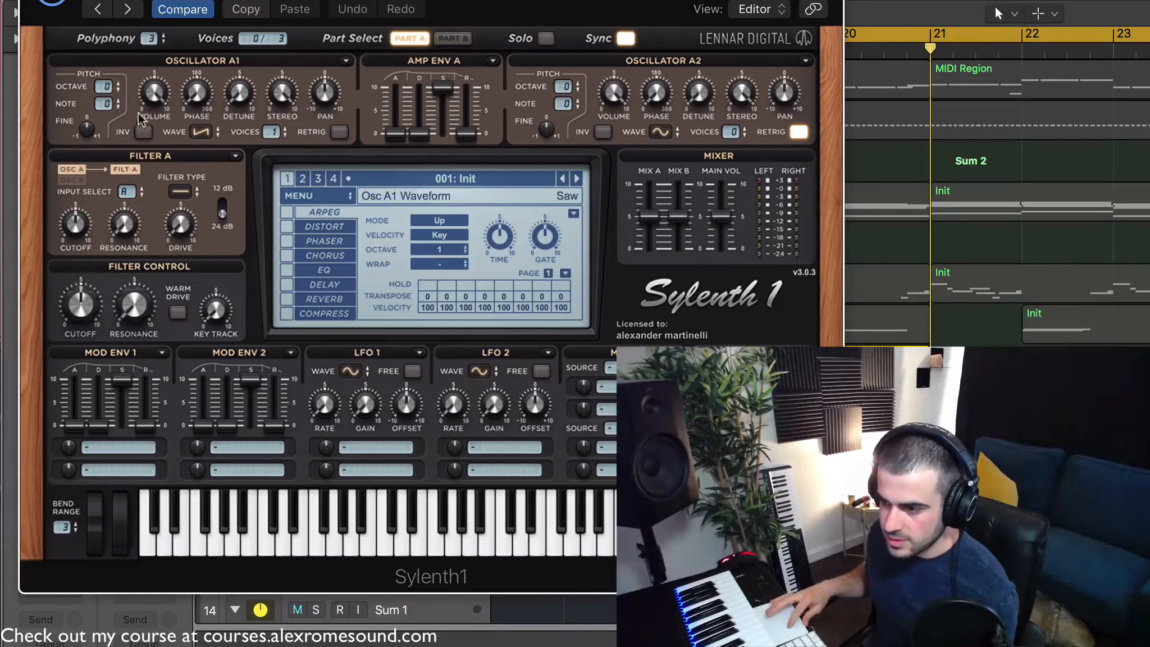
{"action": "left_click_drag", "start_coordinate": [272, 132], "coordinate": [235, 1]}
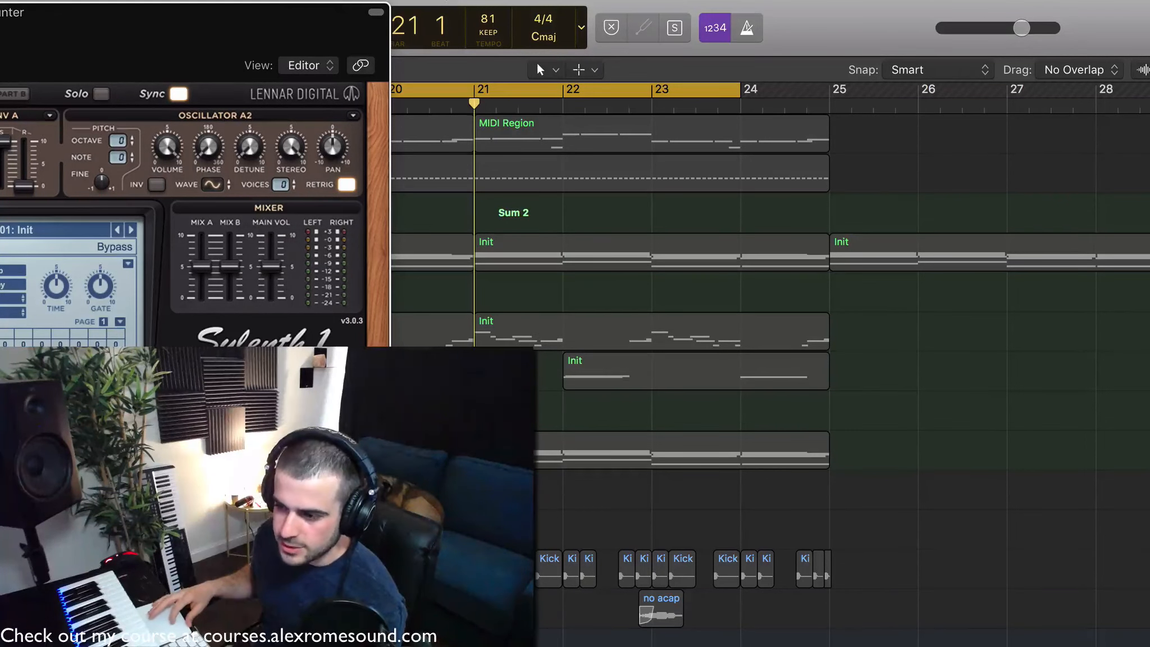
{"action": "left_click_drag", "start_coordinate": [23, 48], "coordinate": [797, 37]}
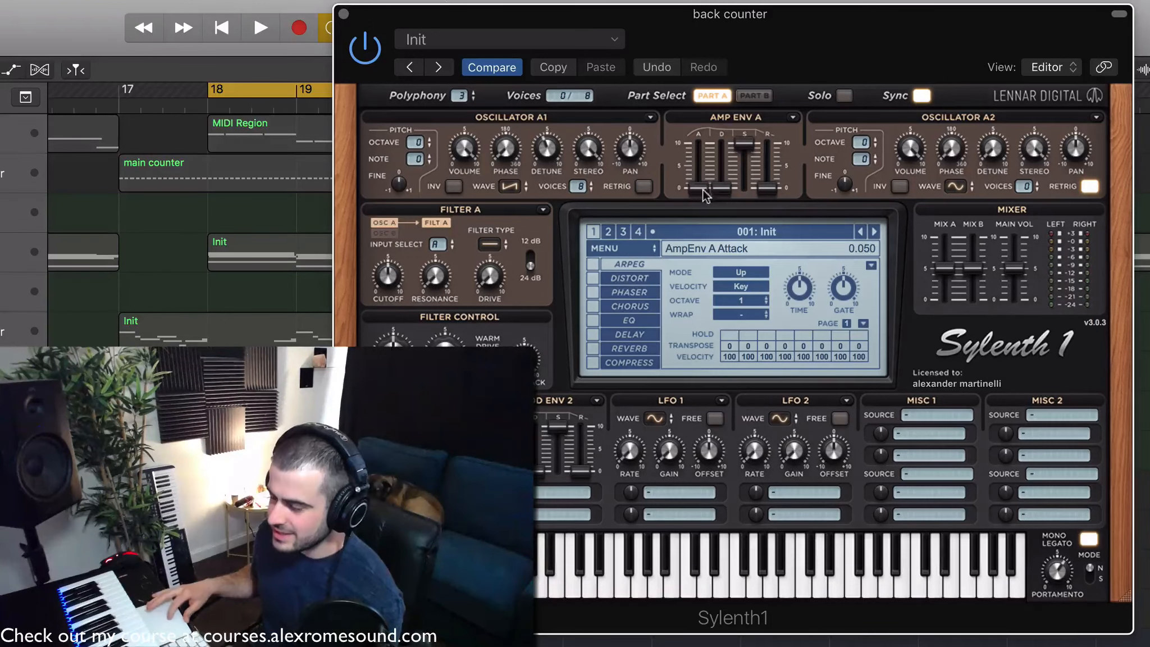
{"action": "left_click_drag", "start_coordinate": [698, 190], "coordinate": [726, 320]}
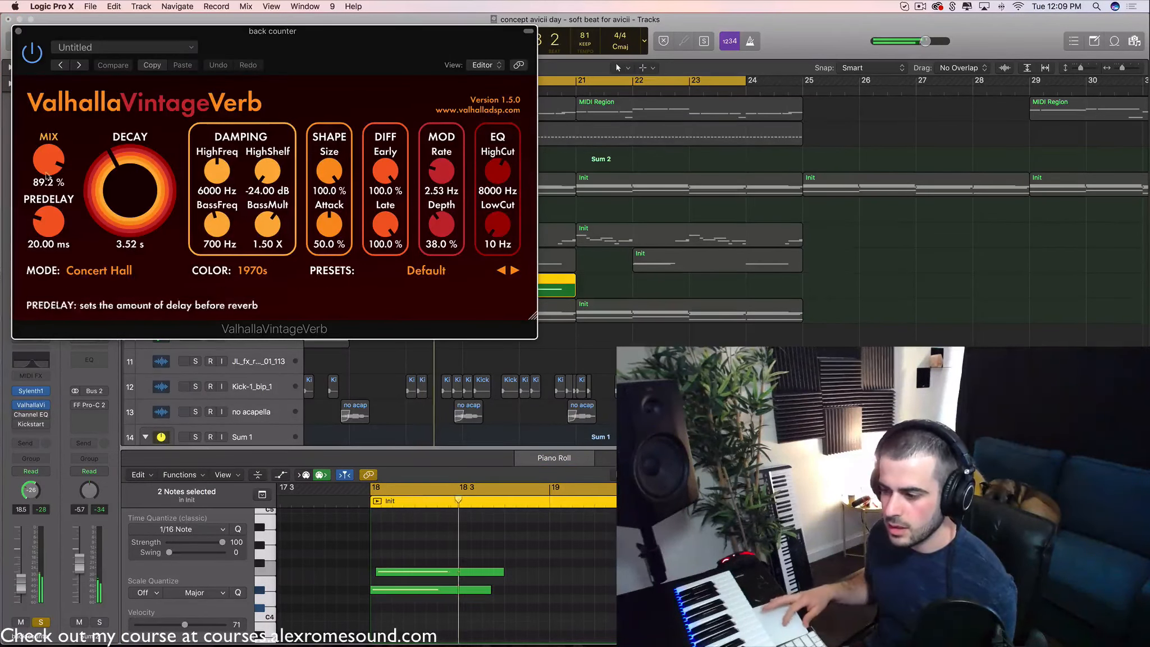
- Set the LowCut of ValhallaVintageVerb on the duplicated back counter track to 450 Hz and close the plug-in
{"action": "left_click", "coordinate": [18, 30]}
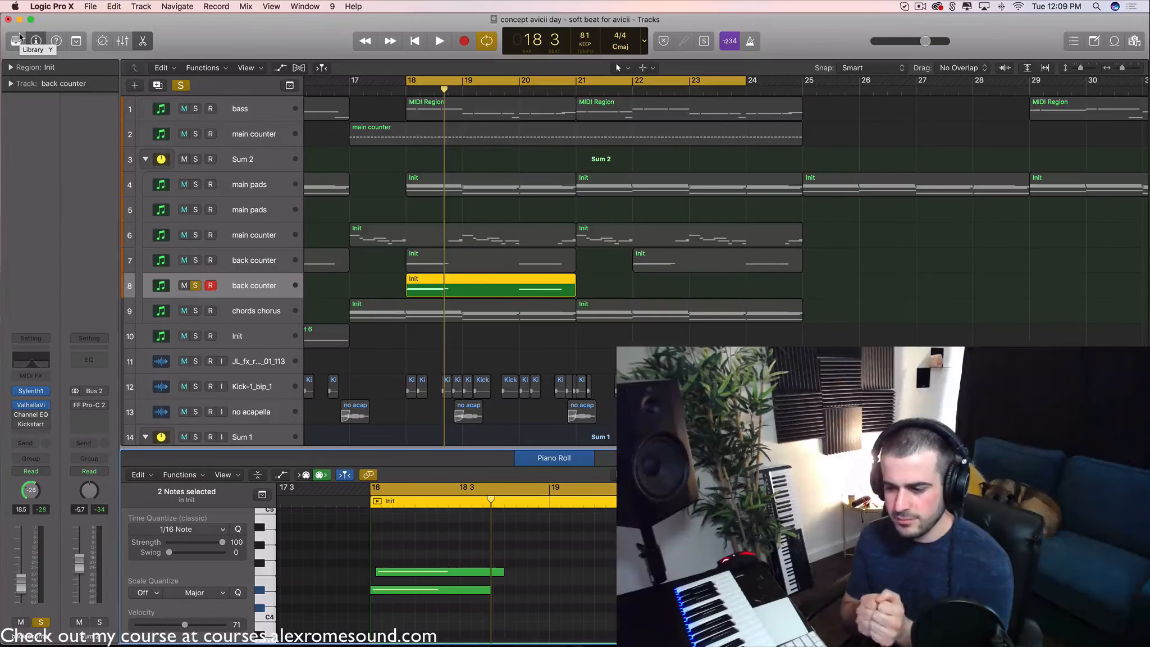
{"action": "left_click", "coordinate": [32, 405]}
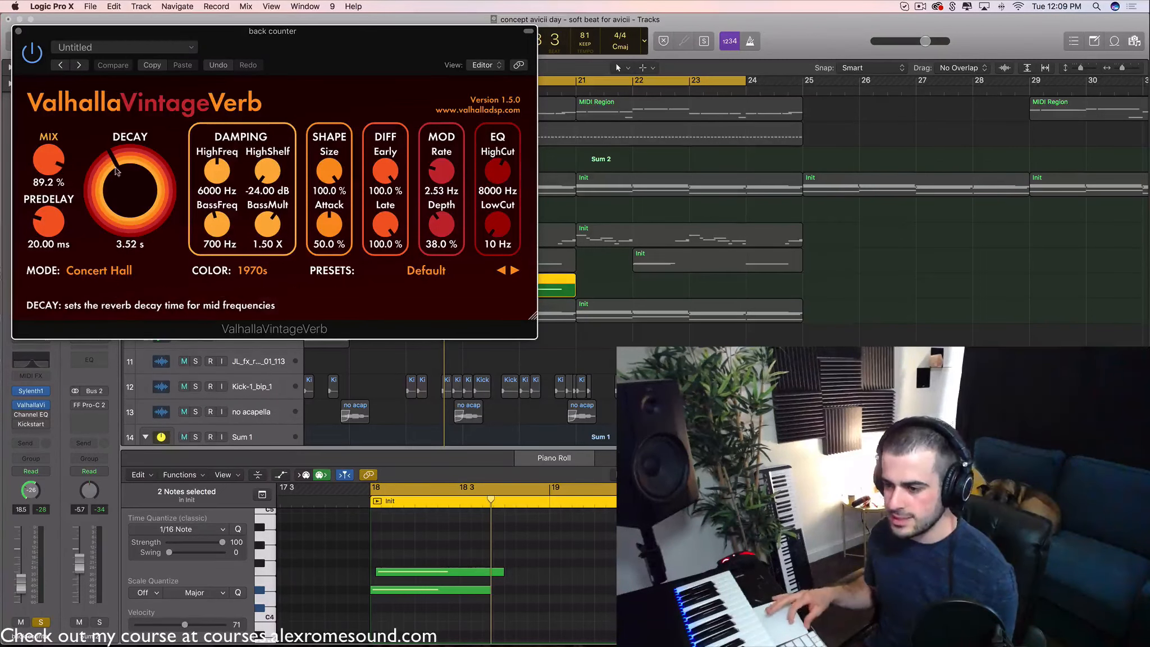
{"action": "left_click_drag", "start_coordinate": [497, 230], "coordinate": [488, 196]}
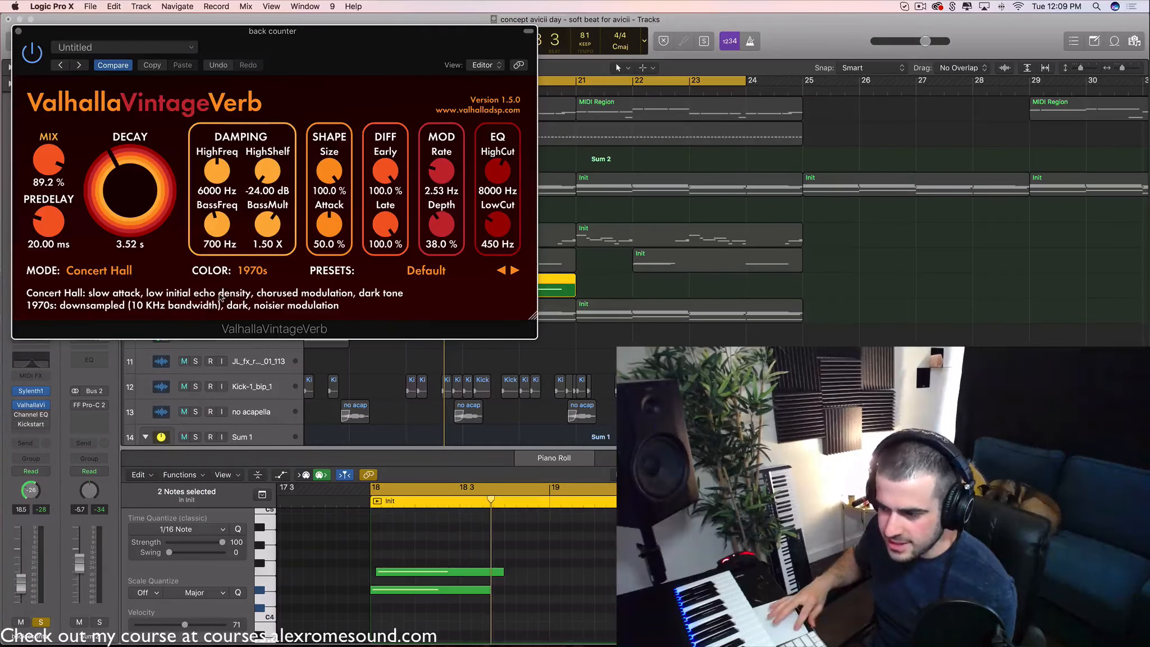
{"action": "left_click", "coordinate": [18, 32]}
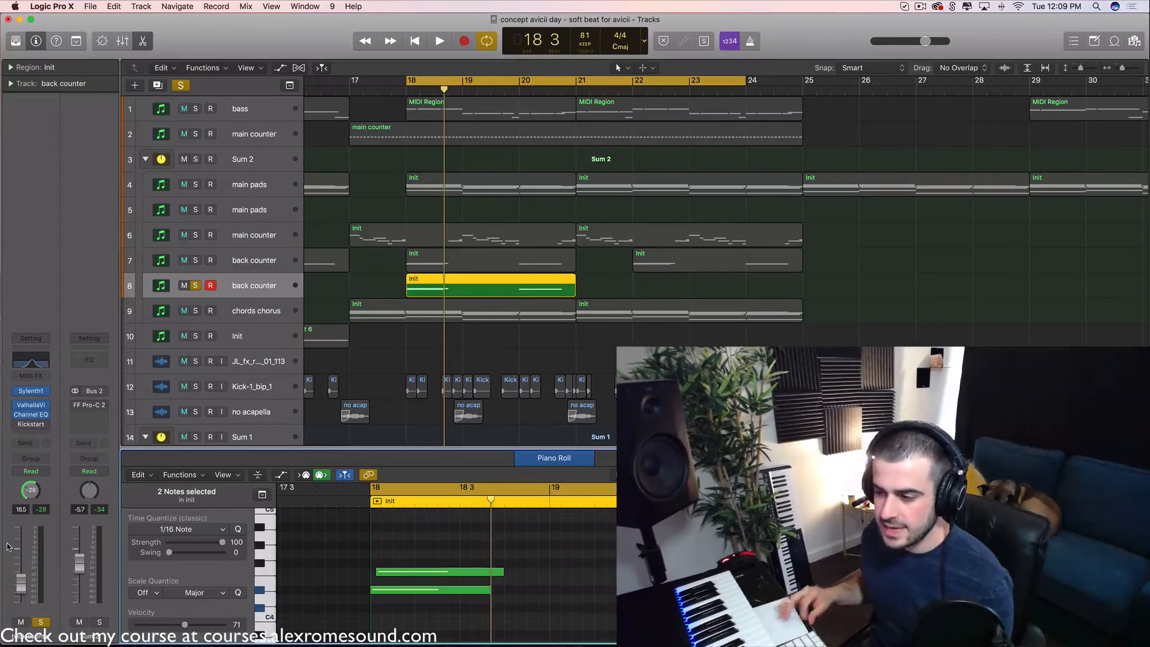
- Compare the duplicated back counter with its Channel EQ active and bypassed, leaving the EQ enabled
{"action": "key", "text": "space"}
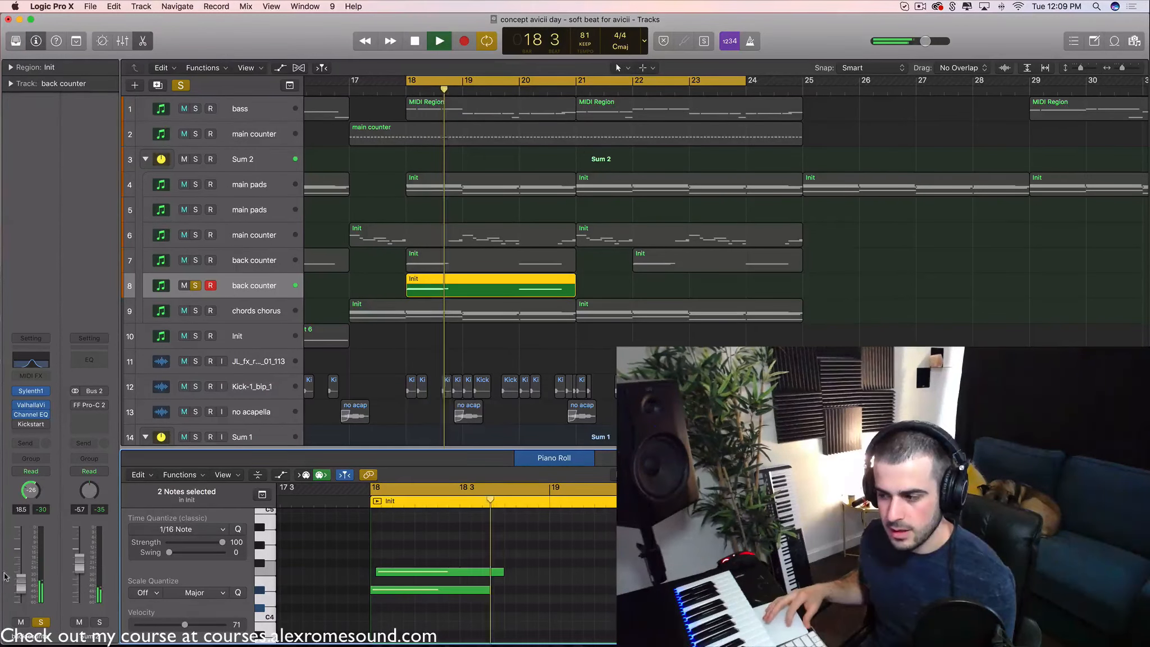
{"action": "key", "text": "space"}
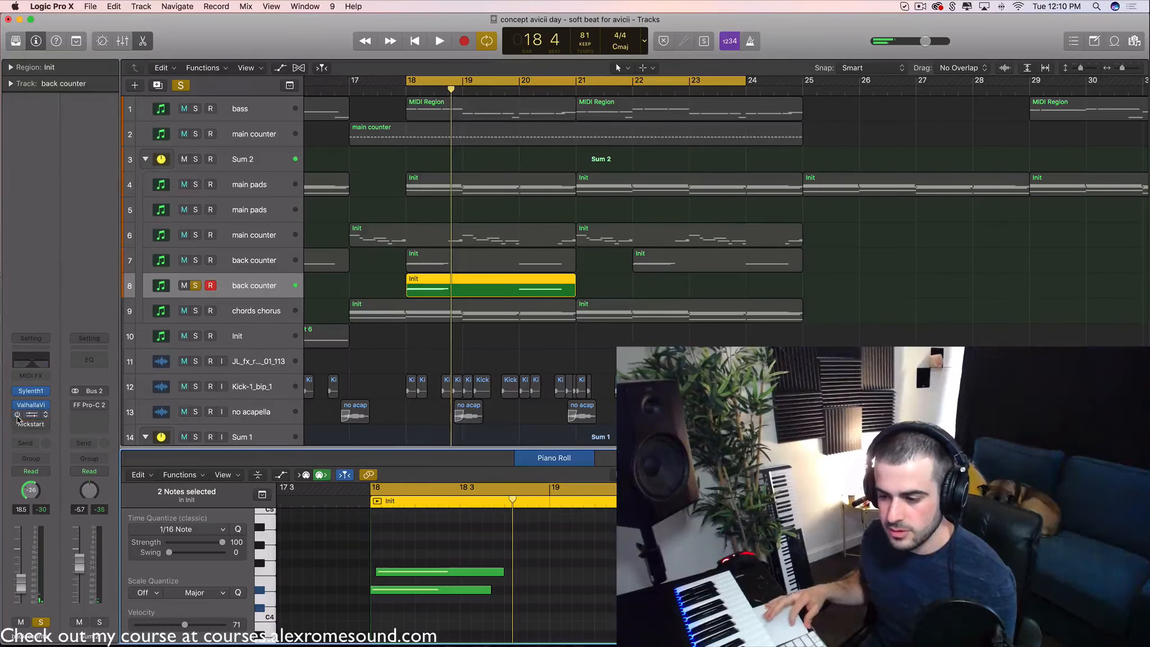
{"action": "key", "text": "space"}
{"action": "key", "text": "space"}
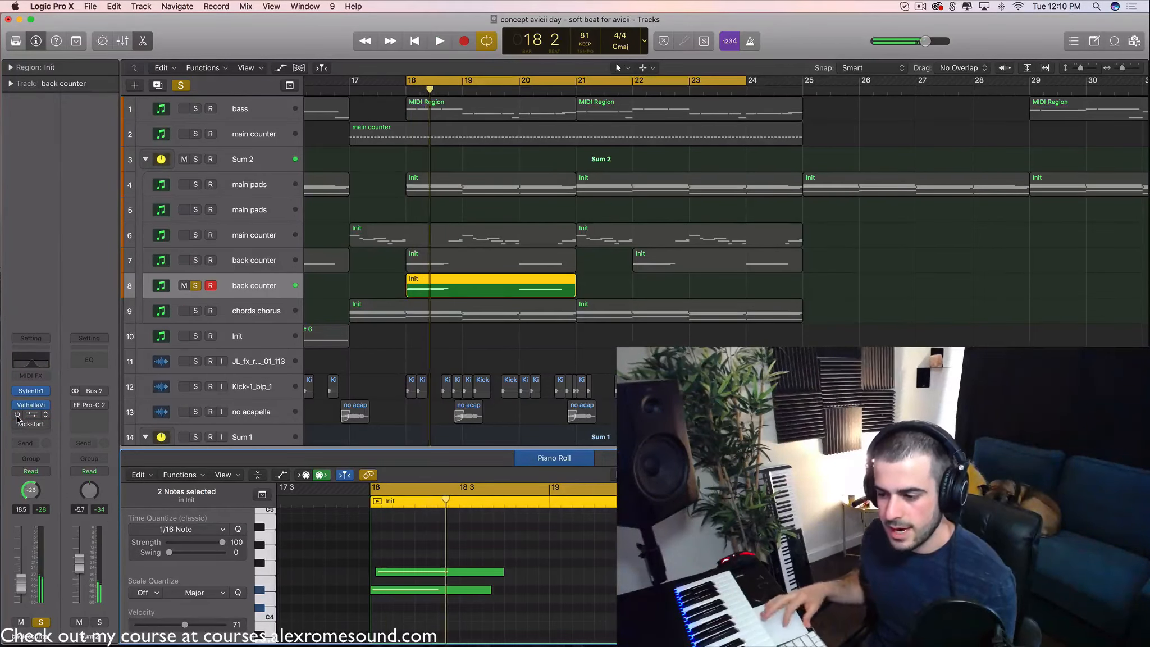
{"action": "left_click", "coordinate": [17, 415]}
{"action": "key", "text": "space"}
{"action": "key", "text": "space"}
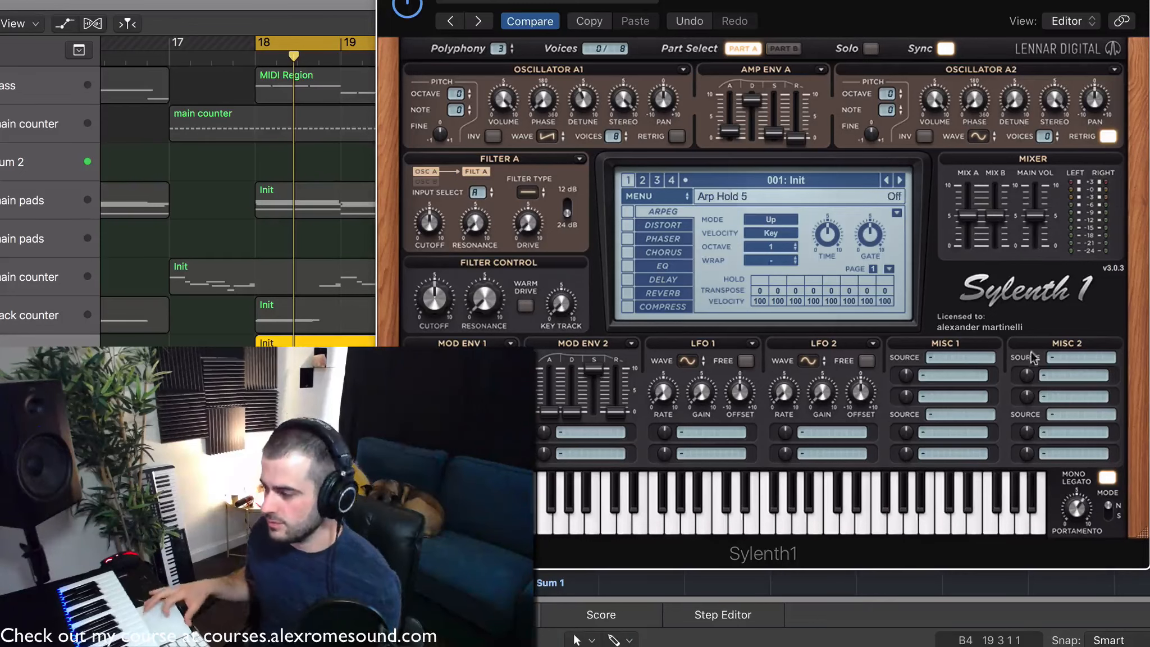
- Raise Sylenth1's portamento time to about 841 ms on the duplicated back counter track and audition the glide
{"action": "left_click", "coordinate": [1077, 512]}
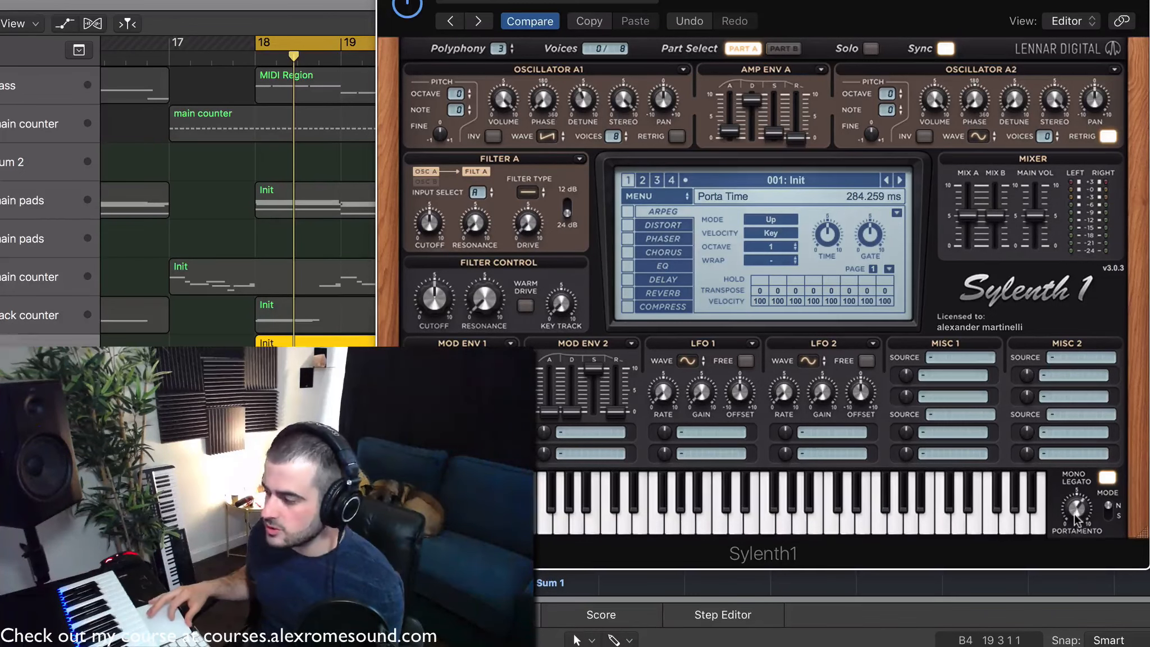
{"action": "mouse_move", "coordinate": [1077, 513]}
{"action": "left_mouse_down"}
{"action": "mouse_move", "coordinate": [1073, 484]}
{"action": "mouse_move", "coordinate": [1076, 507]}
{"action": "mouse_move", "coordinate": [1075, 496]}
{"action": "left_mouse_up"}
{"action": "key", "text": "space"}
{"action": "key", "text": "space"}
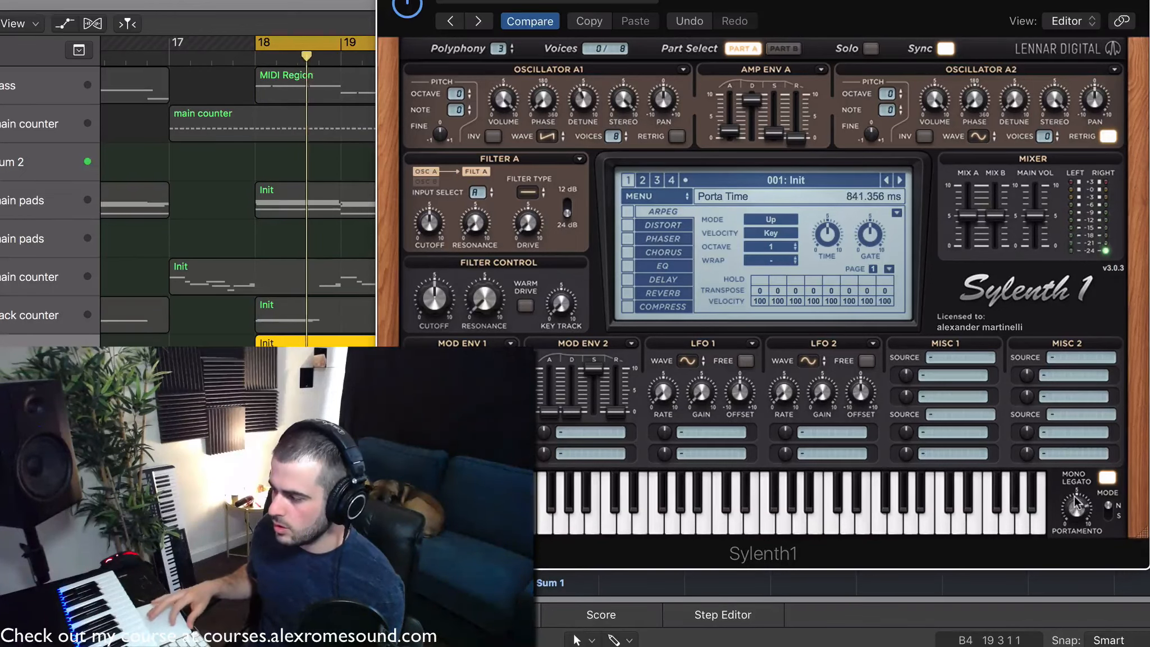
{"action": "key", "text": "space"}
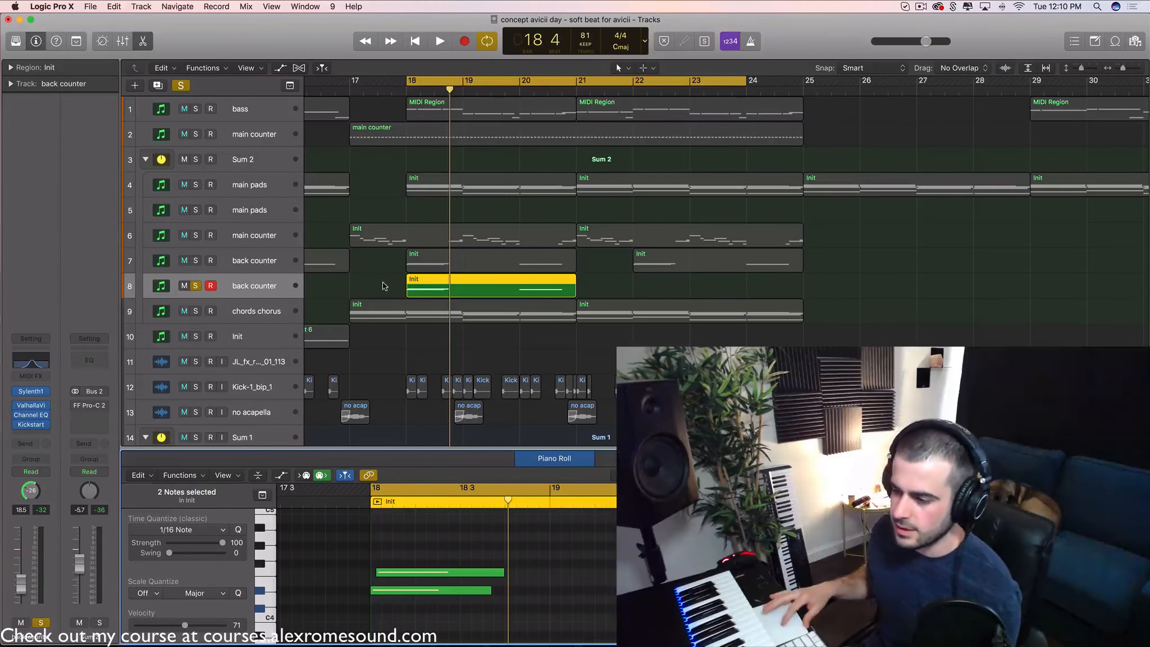
- Audition the duplicated back counter through its full effects chain, and unsolo and mute the track
{"action": "key", "text": "space"}
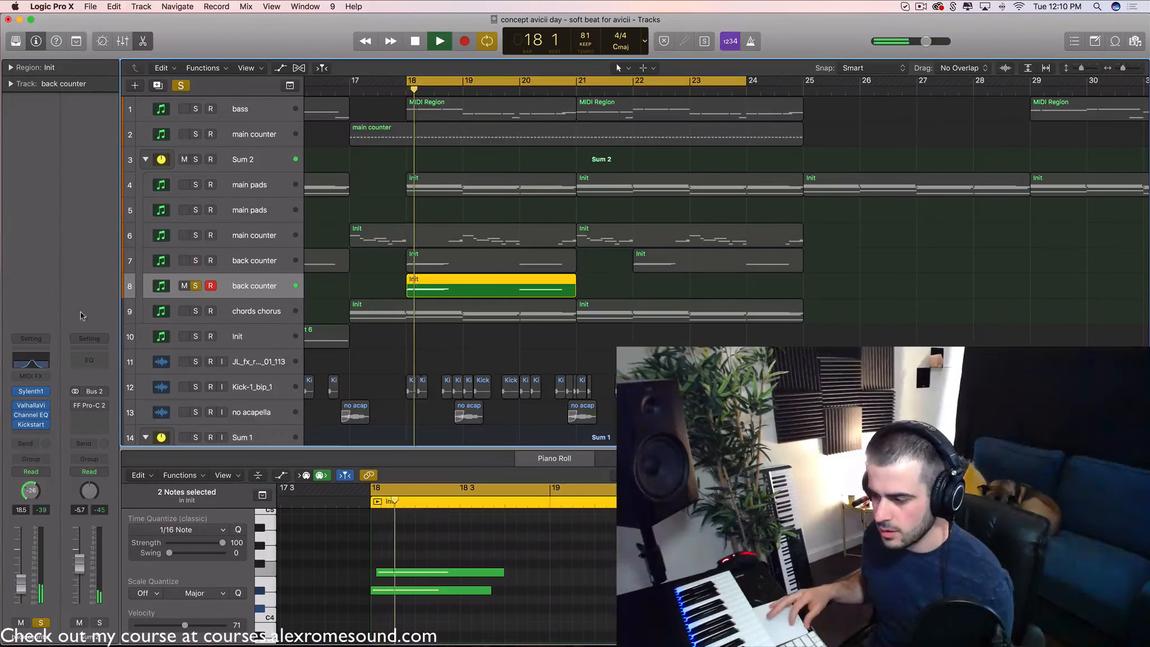
{"action": "mouse_move", "coordinate": [12, 391]}
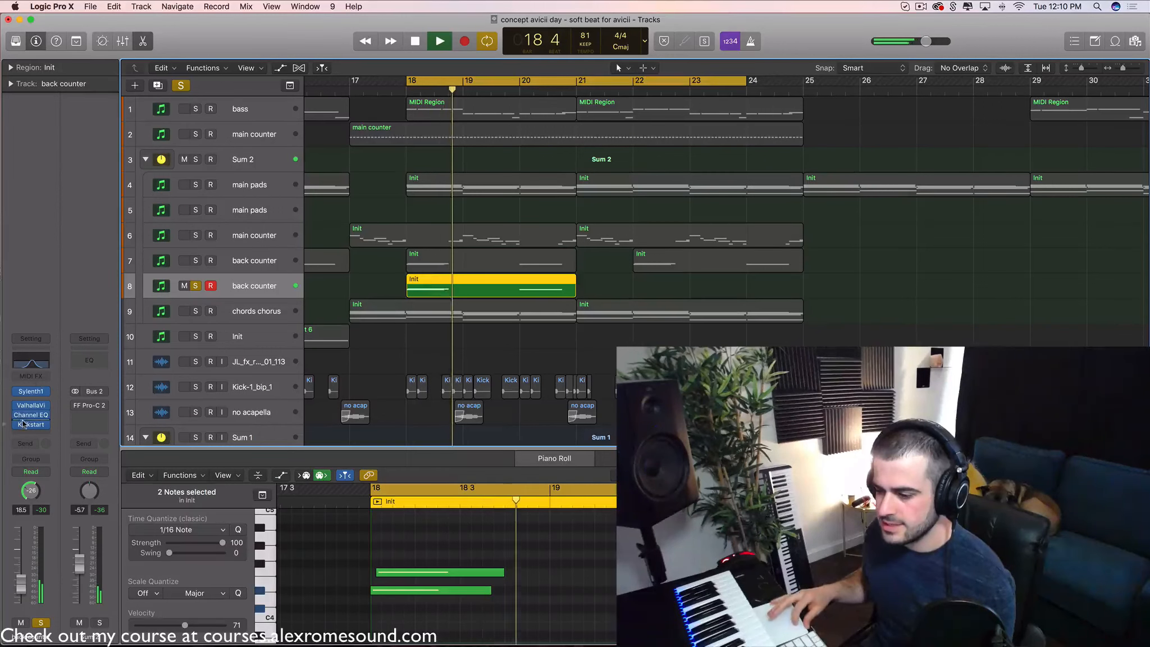
{"action": "key", "text": "space"}
{"action": "left_click_drag", "start_coordinate": [193, 289], "coordinate": [193, 291]}
{"action": "scroll", "coordinate": [393, 299], "scroll_direction": "down", "scroll_amount": 3}
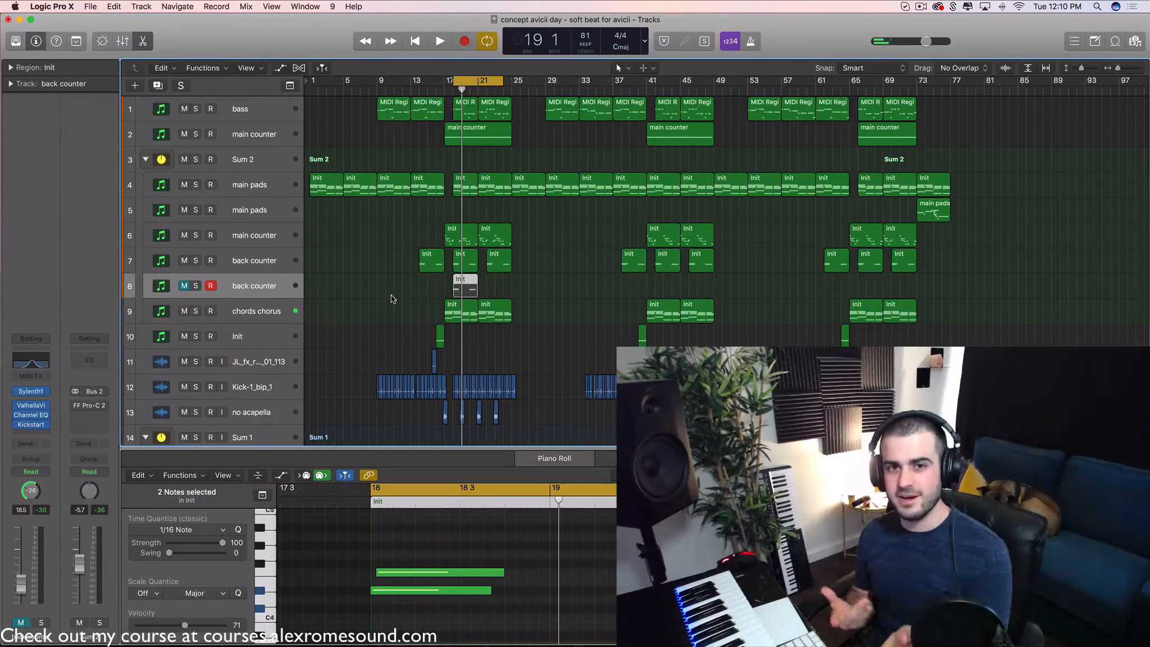
- Play the full arrangement from bar 18 to hear the bass track in context with the other layers
{"action": "scroll", "coordinate": [516, 322], "scroll_direction": "down", "scroll_amount": 3}
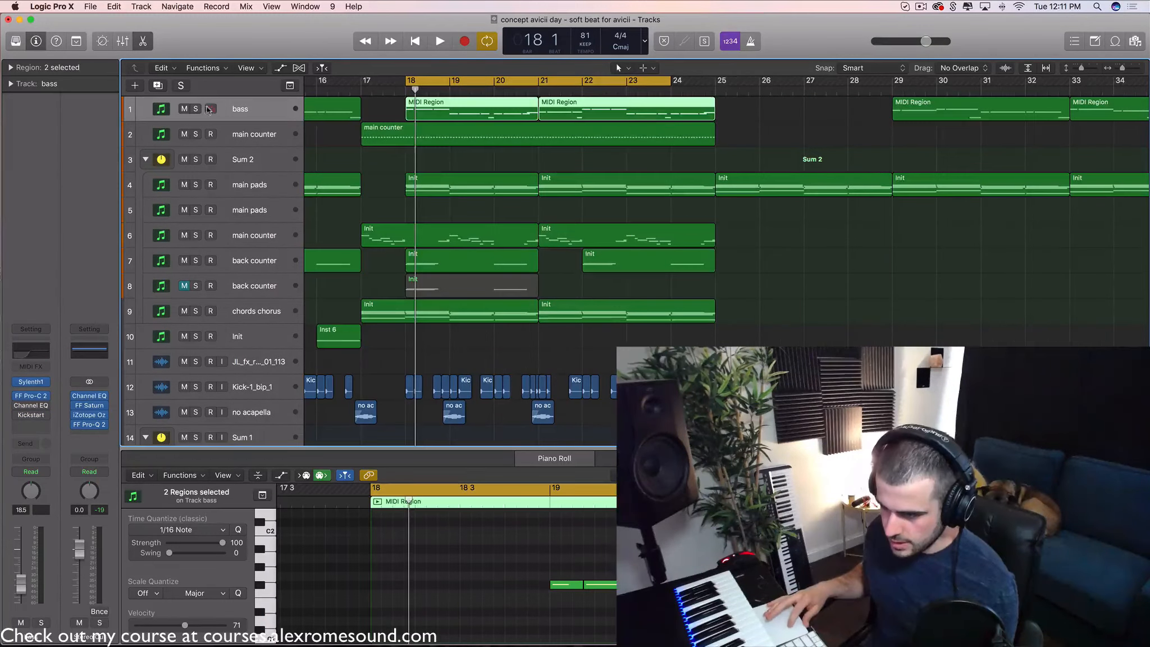
{"action": "left_click", "coordinate": [196, 109]}
{"action": "left_click", "coordinate": [197, 109]}
{"action": "key", "text": "space"}
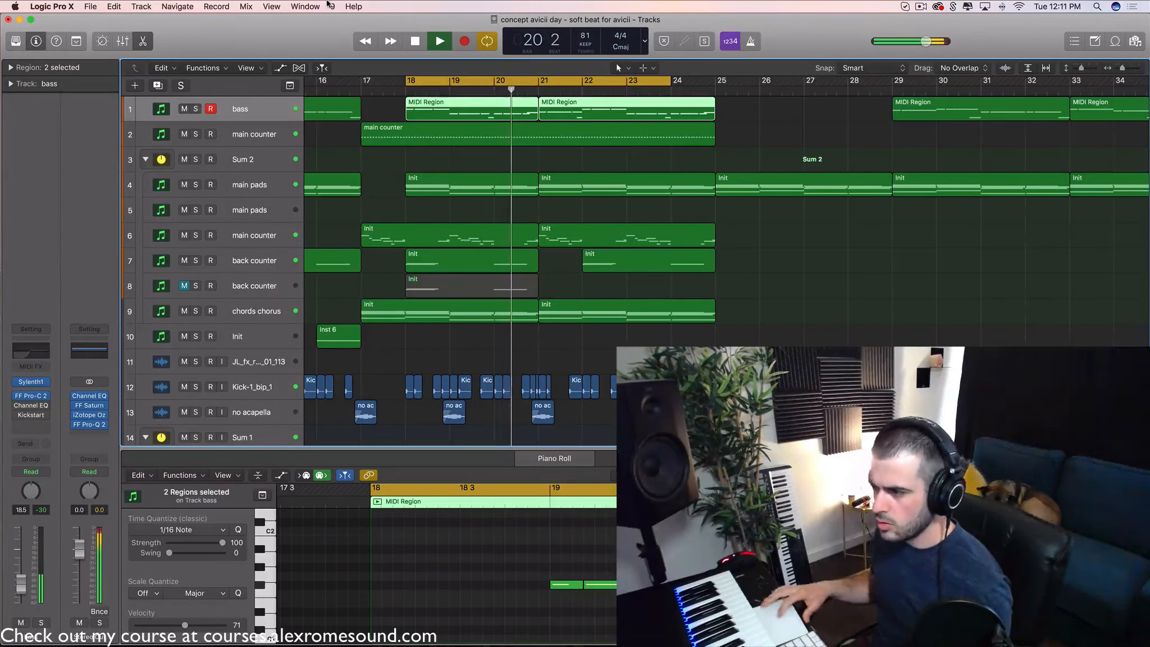
{"action": "key", "text": "space"}
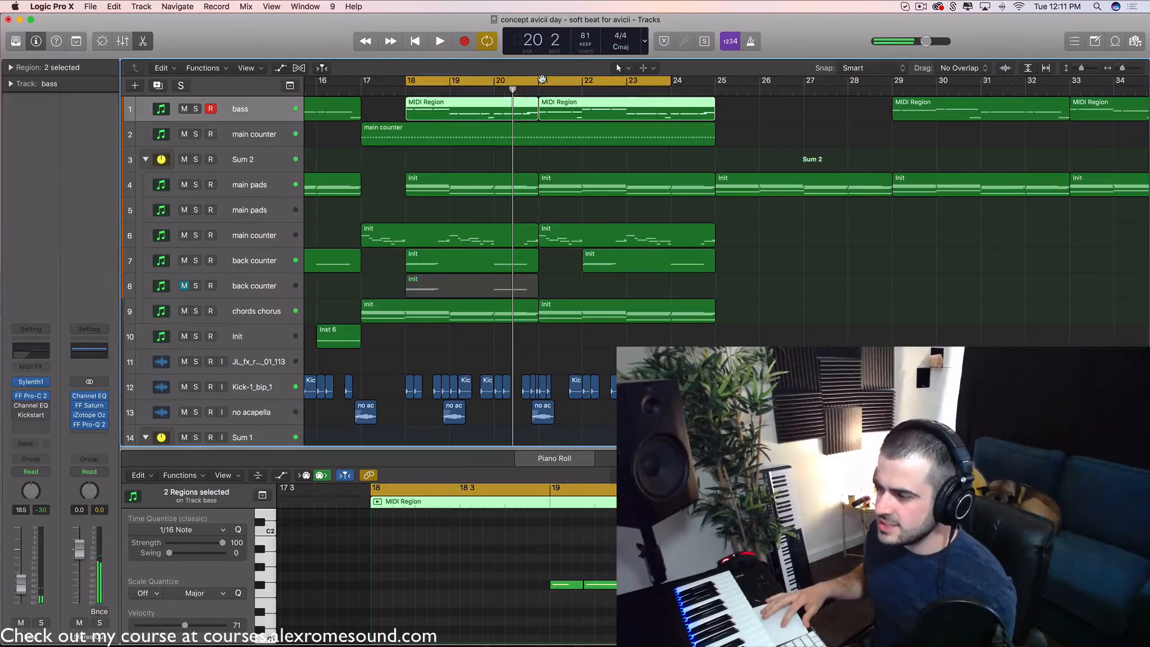
- Set the cycle range to bars 21 to 25, and solo and audition the bass track
{"action": "left_click_drag", "start_coordinate": [542, 79], "coordinate": [715, 80]}
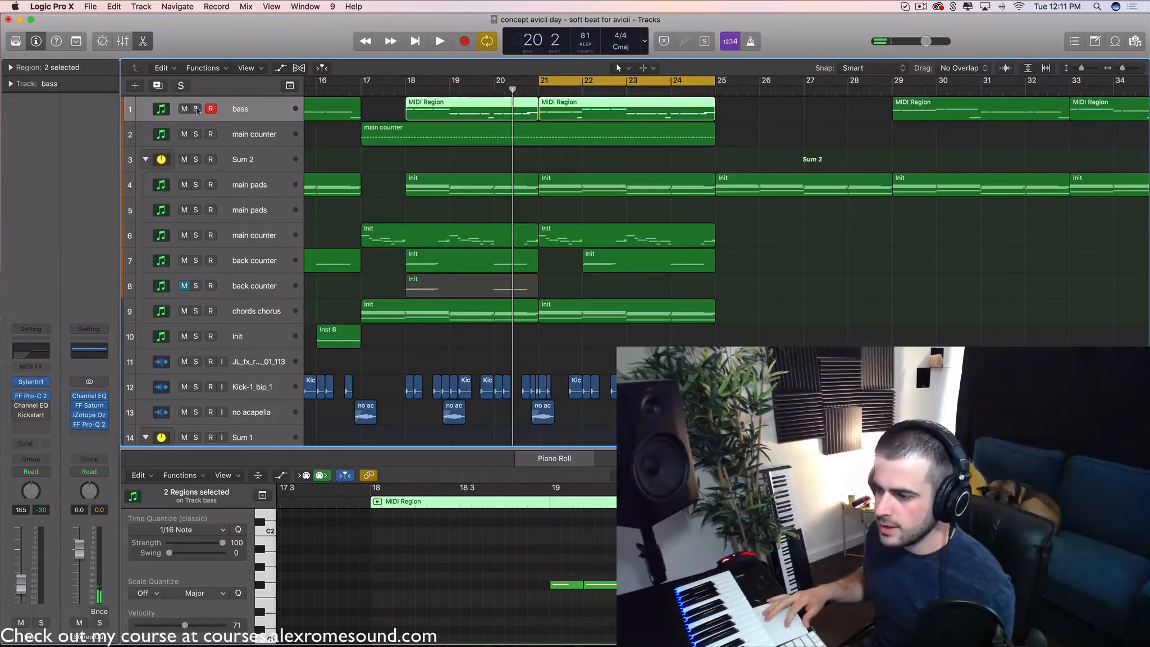
{"action": "left_click", "coordinate": [196, 109]}
{"action": "key", "text": "space"}
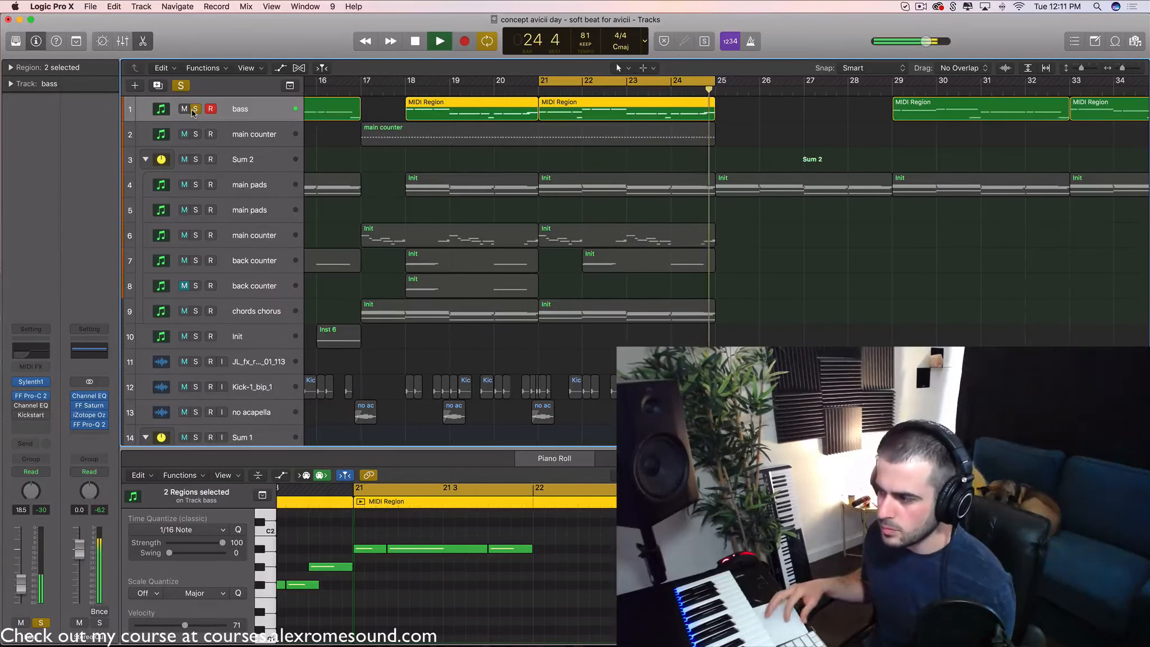
{"action": "key", "text": "space"}
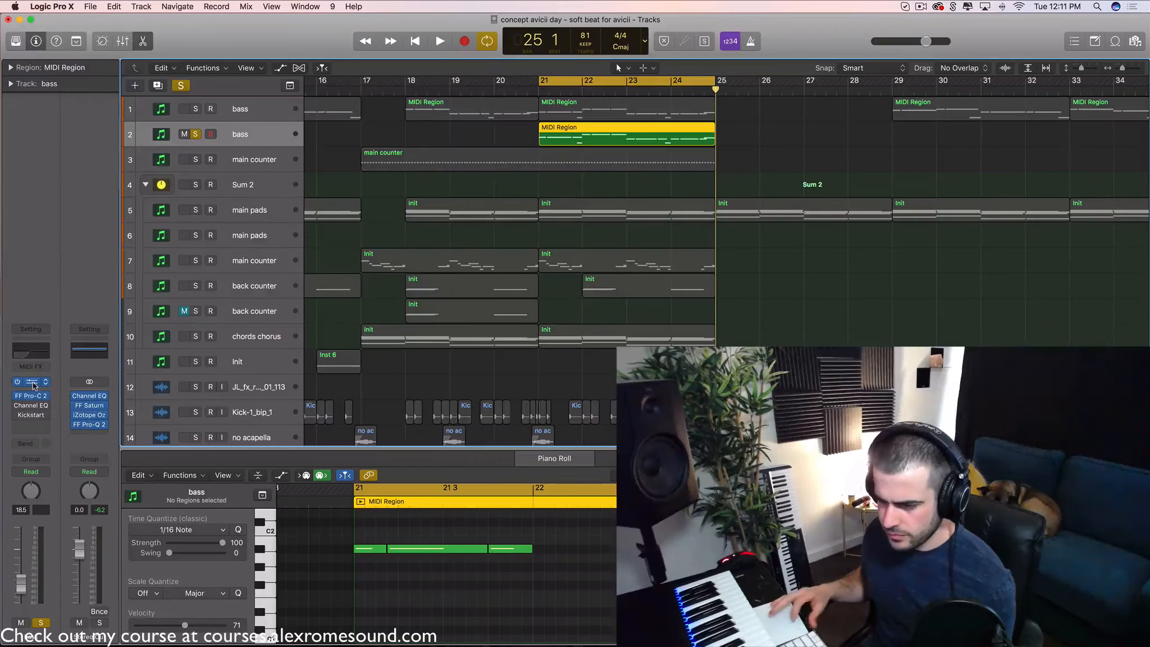
- Open the bass track's Sylenth1 and set oscillator A1's waveform to Pulse
{"action": "left_click", "coordinate": [31, 382]}
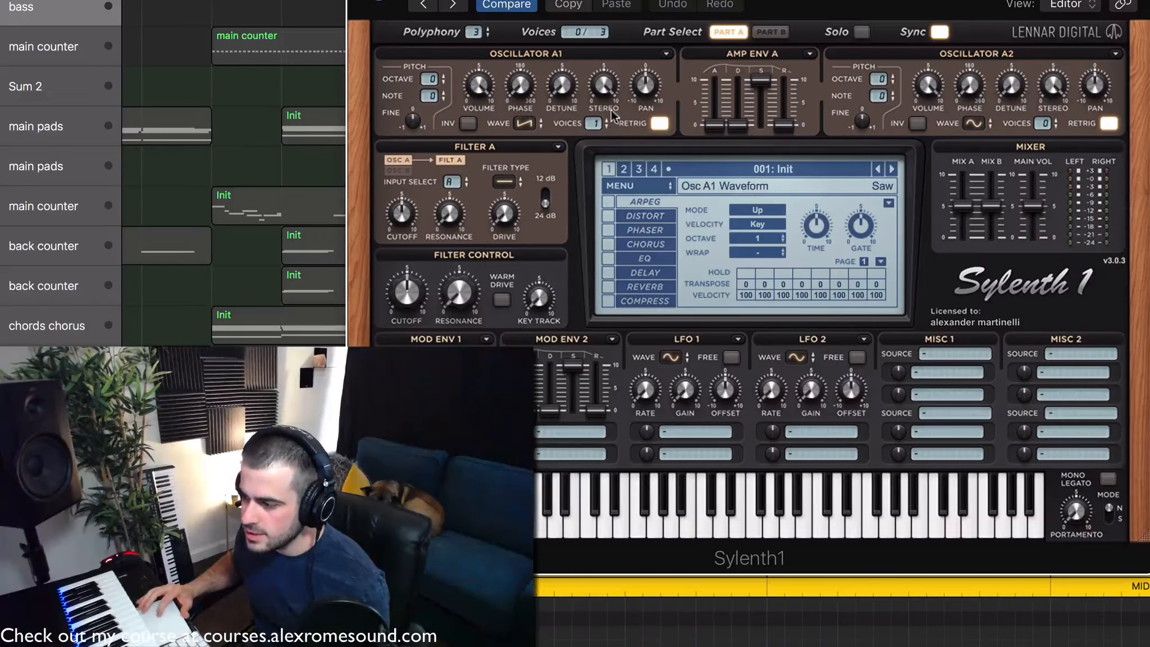
{"action": "left_click", "coordinate": [526, 124]}
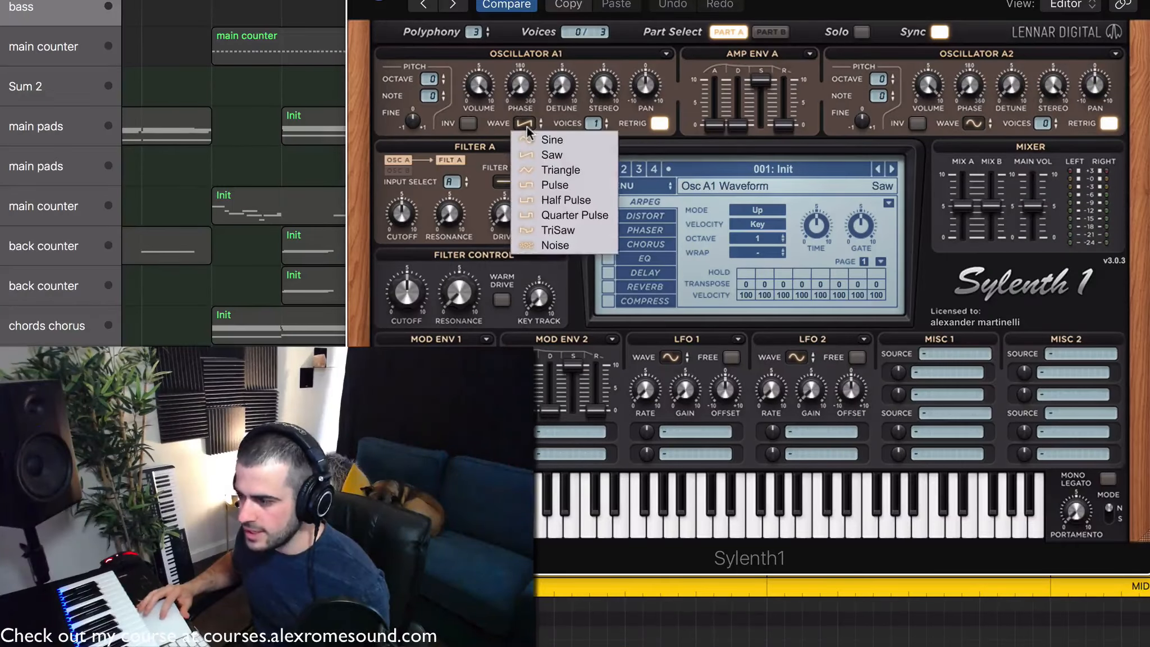
{"action": "left_click", "coordinate": [556, 188]}
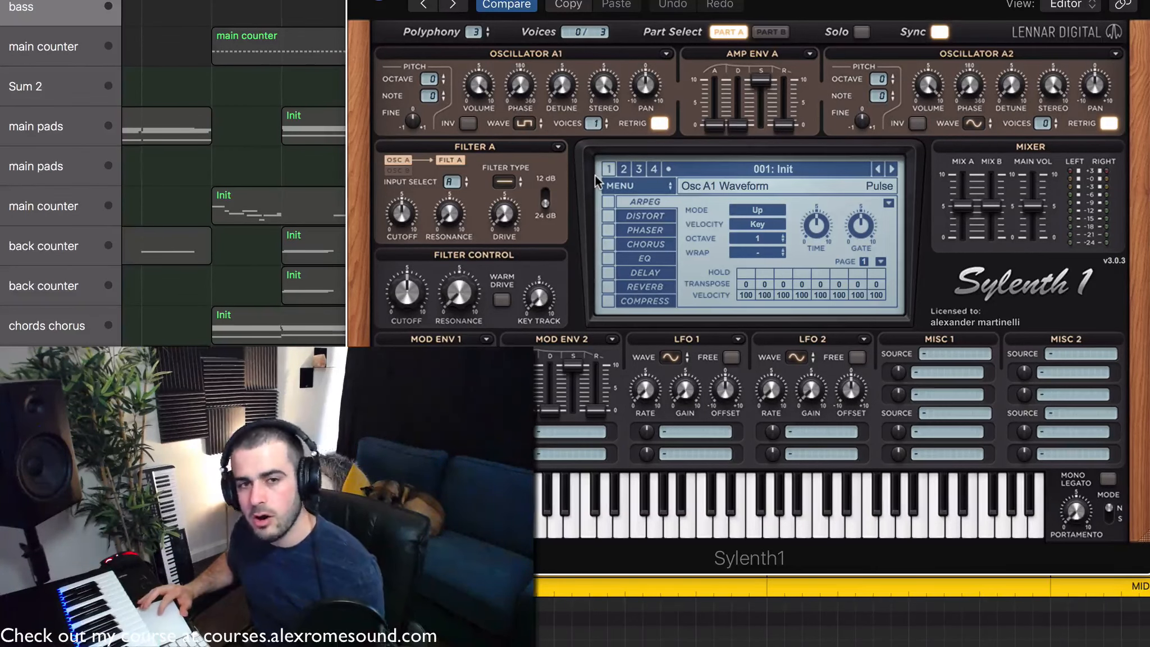
- Set Sylenth1's Filter A to Lowpass and lower its cutoff to darken the bass sound
{"action": "left_click", "coordinate": [506, 181]}
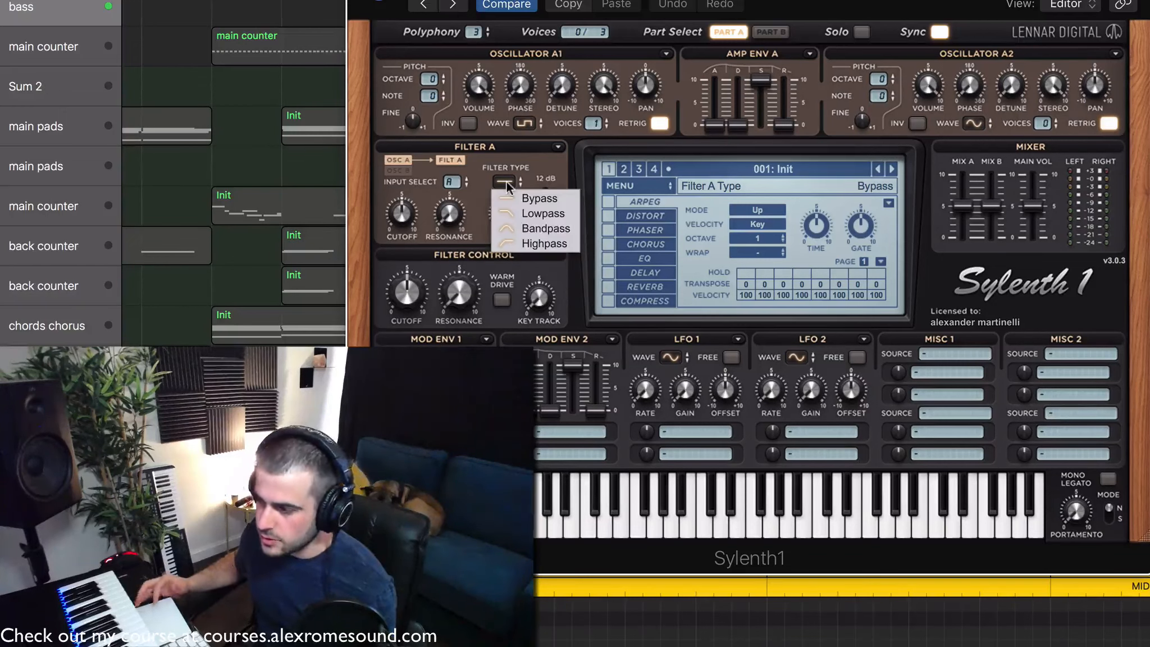
{"action": "left_click", "coordinate": [507, 211]}
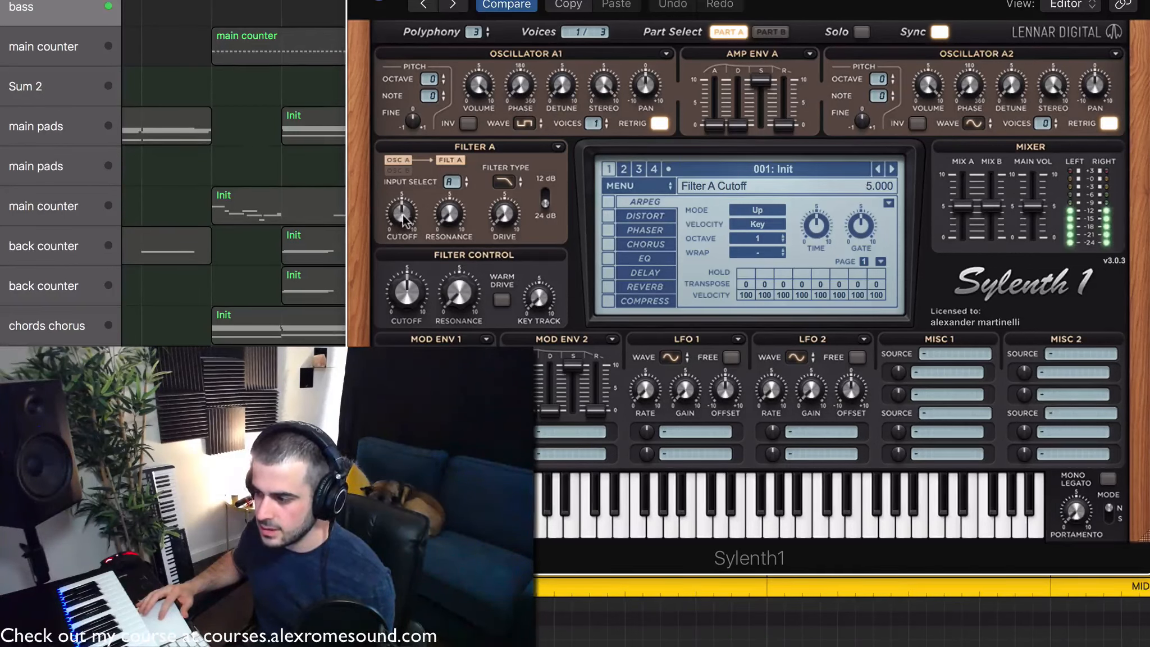
{"action": "left_click_drag", "start_coordinate": [403, 215], "coordinate": [410, 291]}
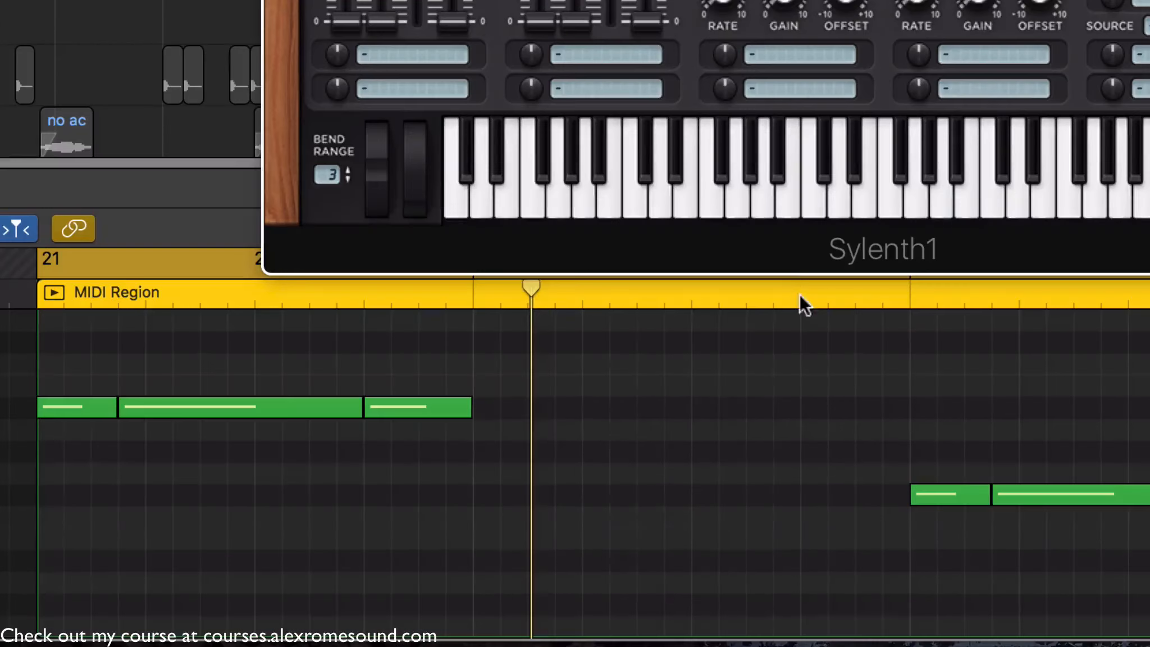
- Enable mono legato on the bass and raise its portamento time to about 395 ms, auditioning the glide between notes
{"action": "scroll", "coordinate": [730, 412], "scroll_direction": "down", "scroll_amount": 5}
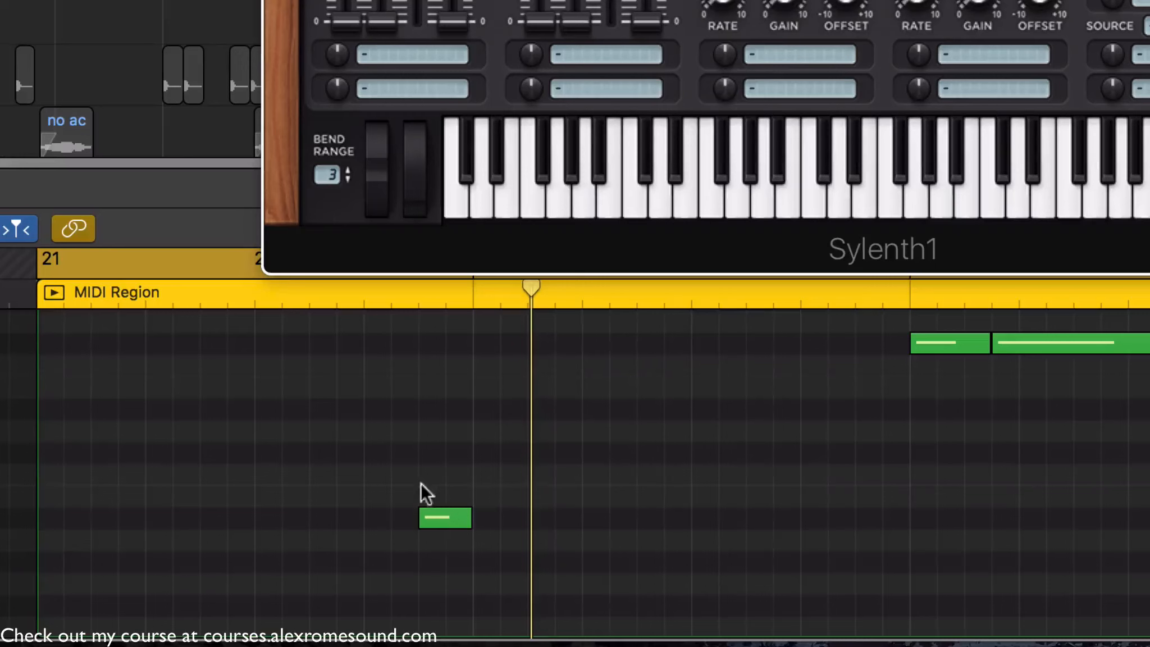
{"action": "scroll", "coordinate": [529, 466], "scroll_direction": "up", "scroll_amount": 4}
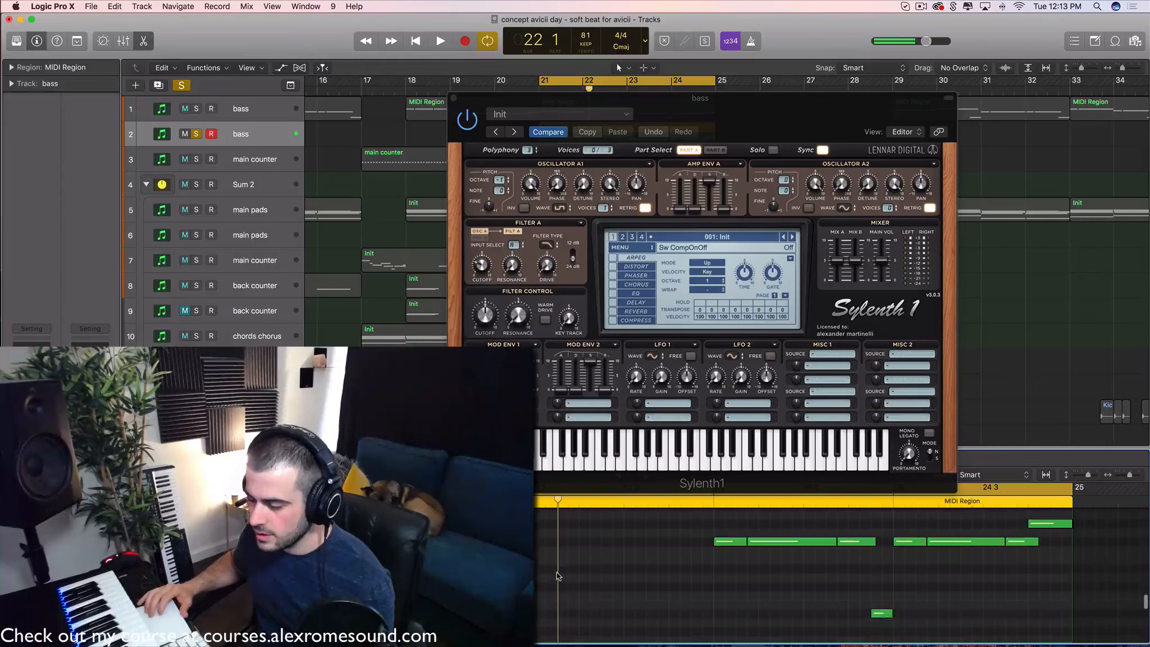
{"action": "scroll", "coordinate": [557, 575], "scroll_direction": "up", "scroll_amount": 1}
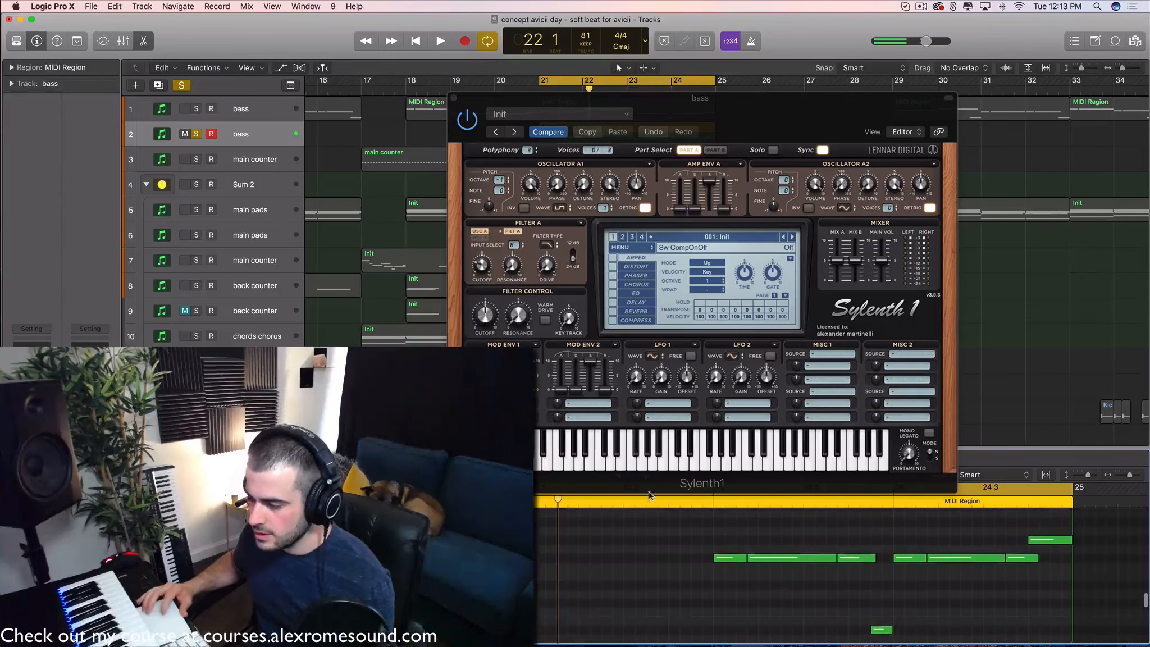
{"action": "left_click", "coordinate": [929, 434]}
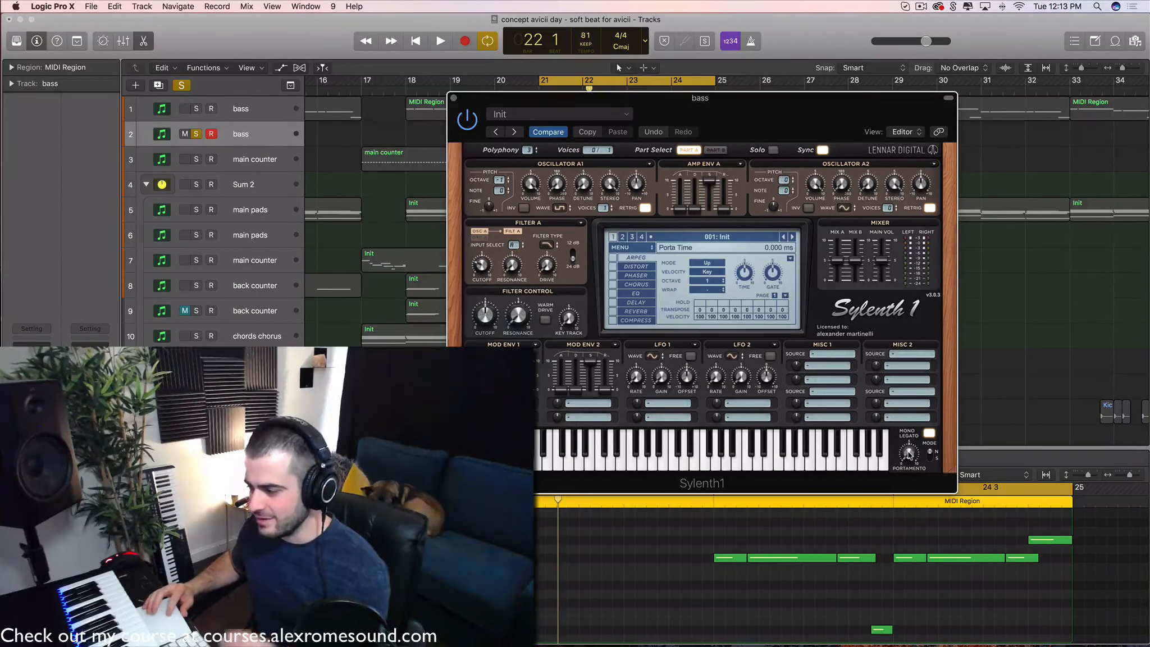
{"action": "left_click_drag", "start_coordinate": [909, 453], "coordinate": [927, 383]}
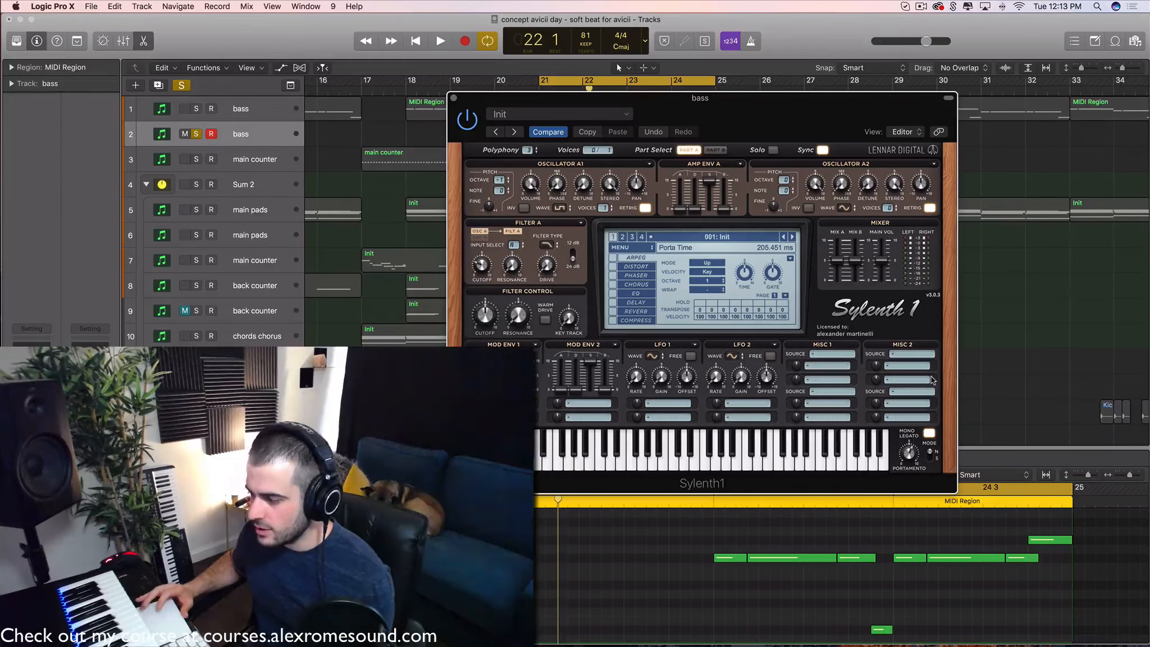
{"action": "key", "text": "space"}
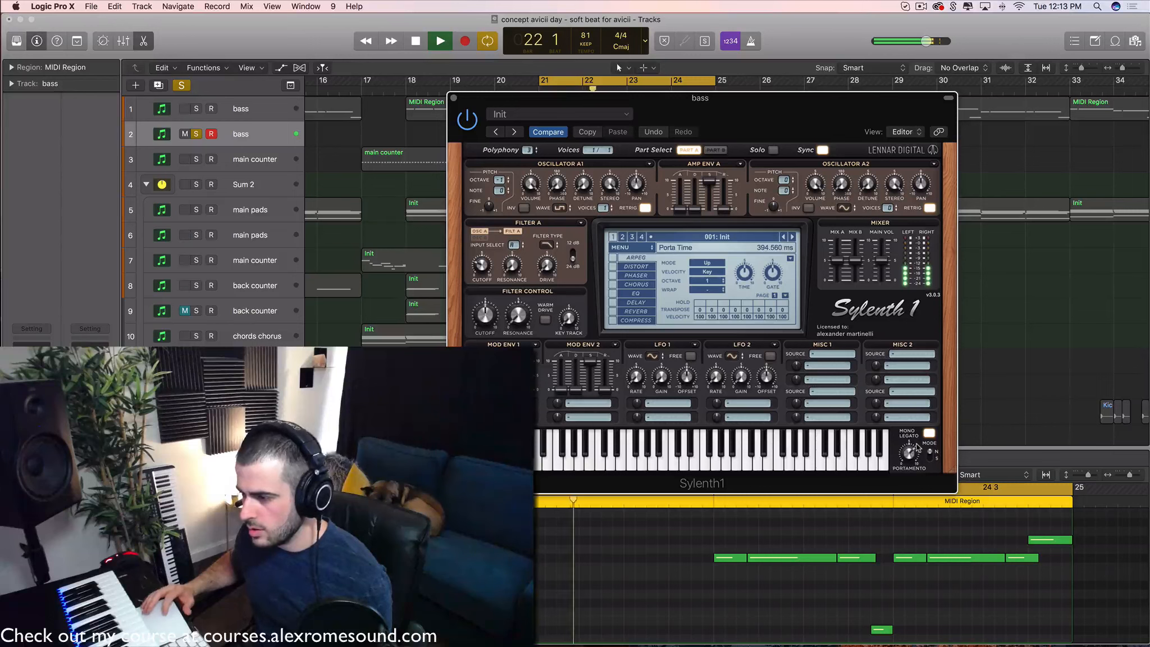
{"action": "key", "text": "space"}
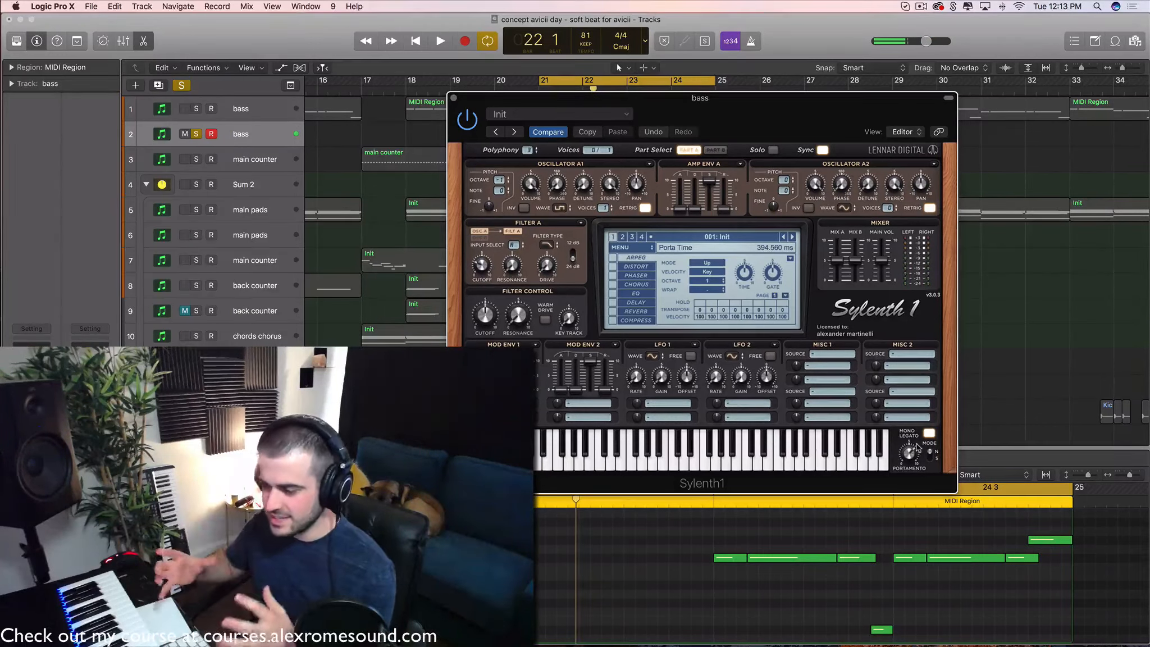